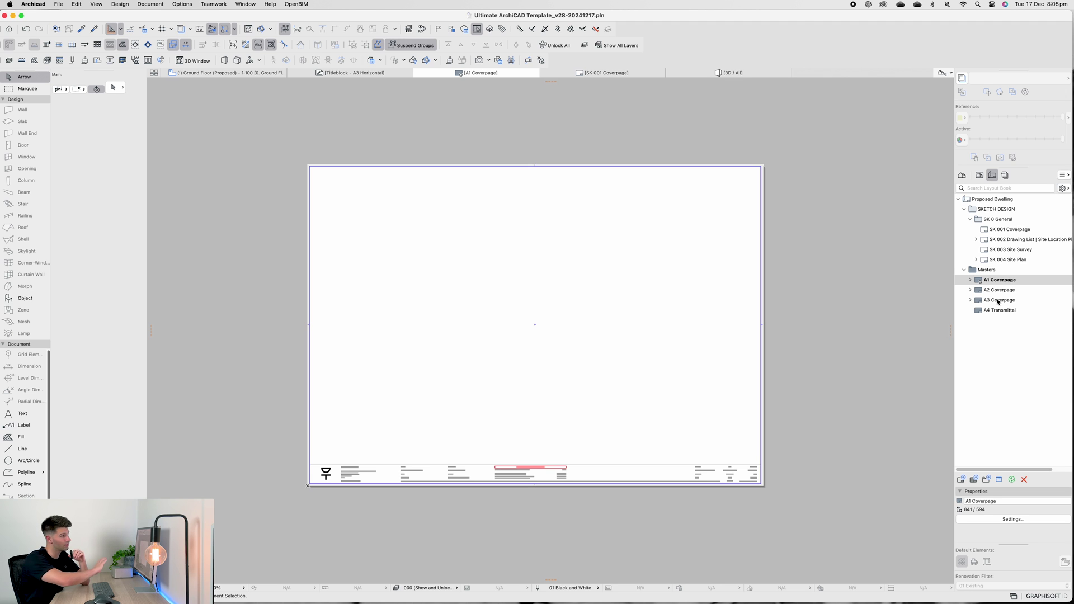
# Zoom into the titleblock, open its Titleblock - A1 Horizontal worksheet and edit the firm's contact text block
pyautogui.scroll(5, 320, 506)
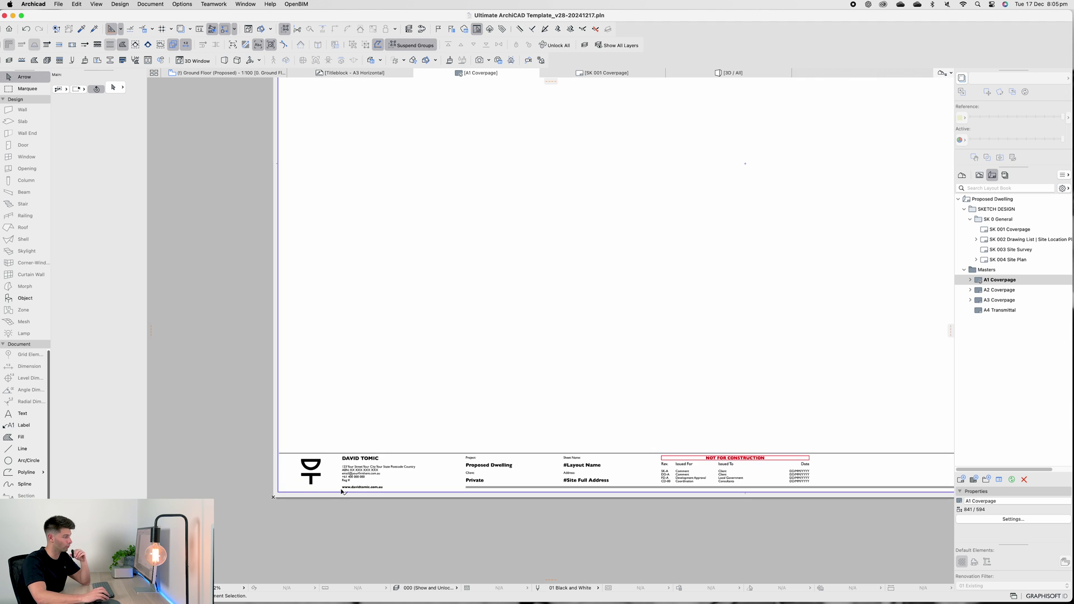
pyautogui.scroll(3, 322, 505)
pyautogui.scroll(3, 371, 496)
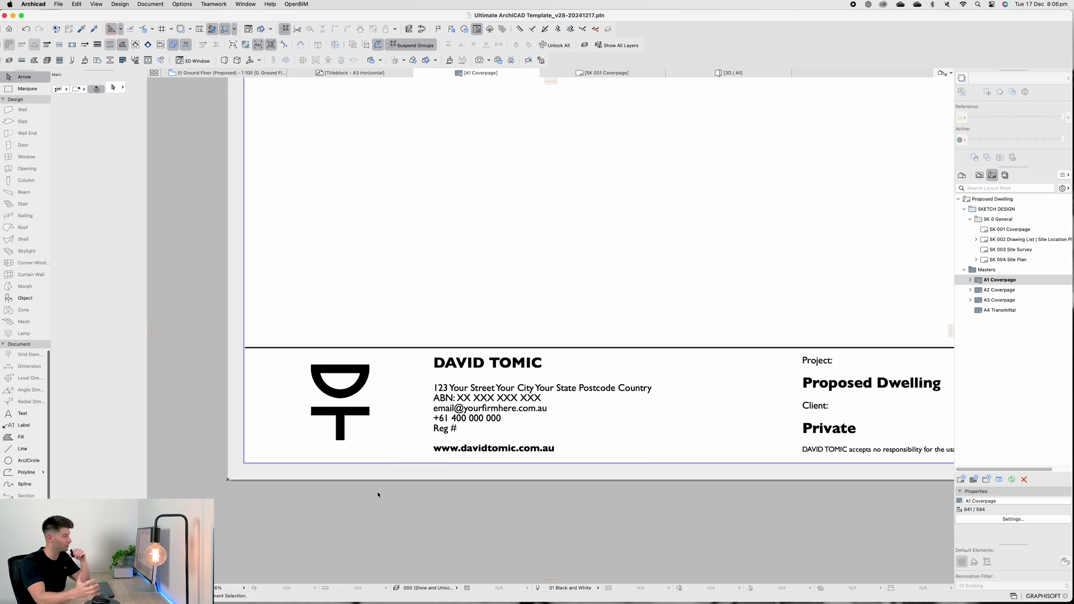
pyautogui.doubleClick(322, 390)
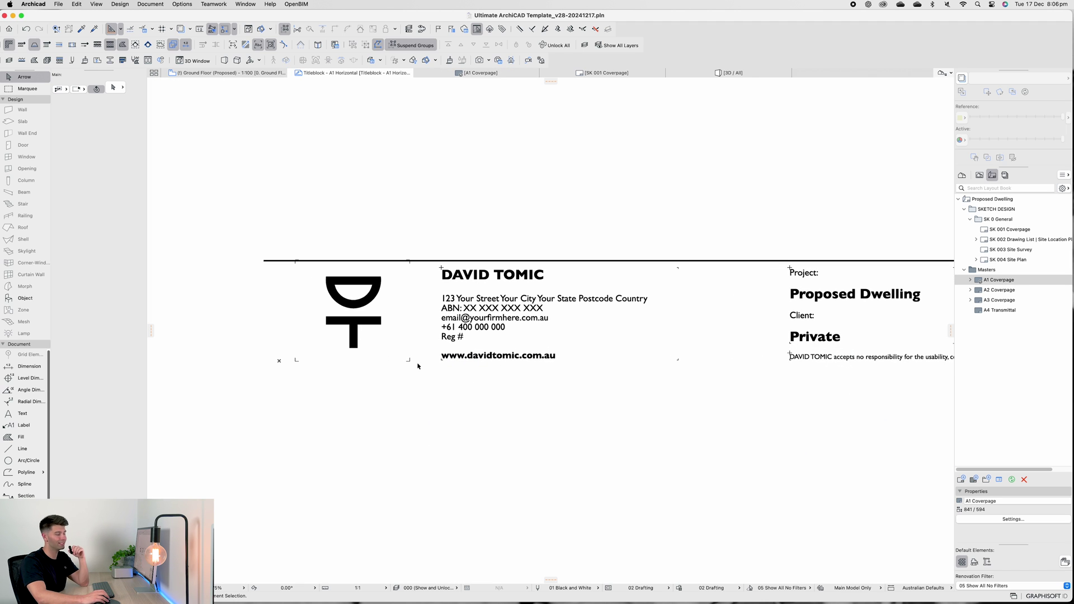
pyautogui.doubleClick(577, 331)
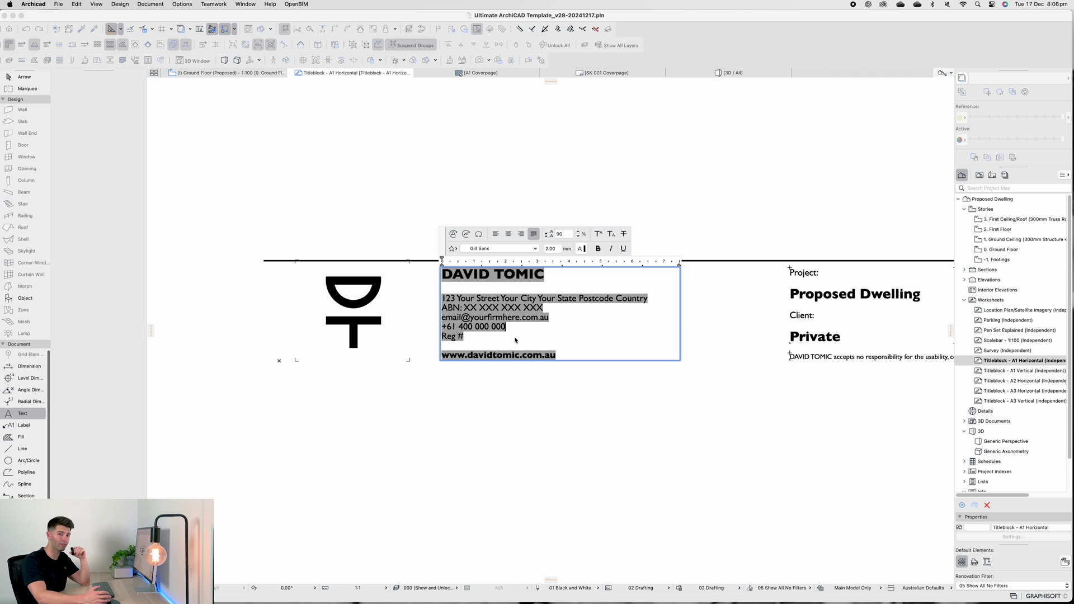
pyautogui.click(511, 383)
pyautogui.click(59, 4)
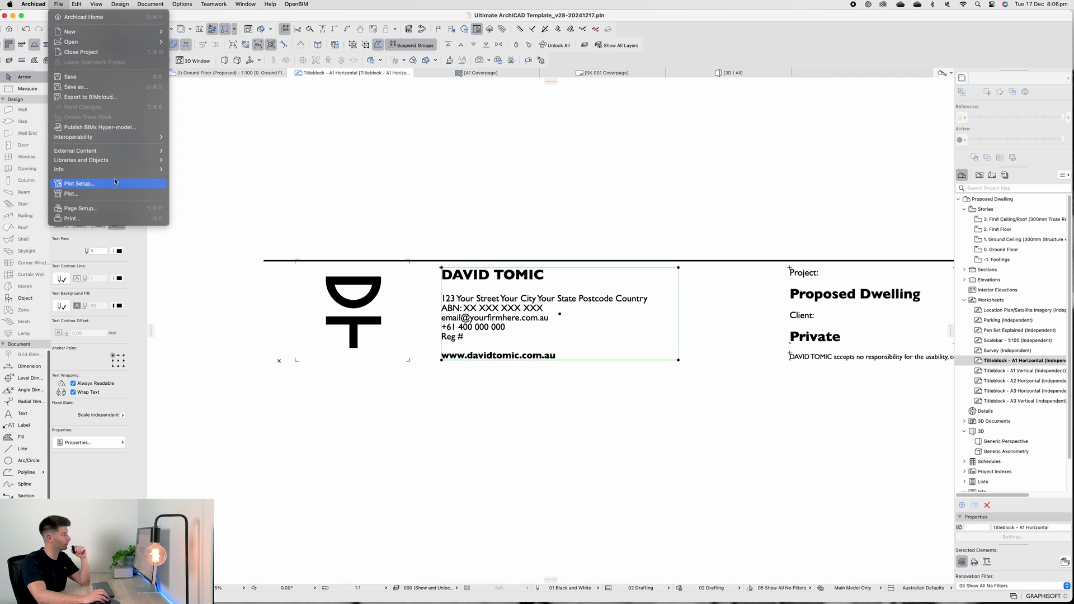
pyautogui.moveTo(111, 169)
pyautogui.click(221, 170)
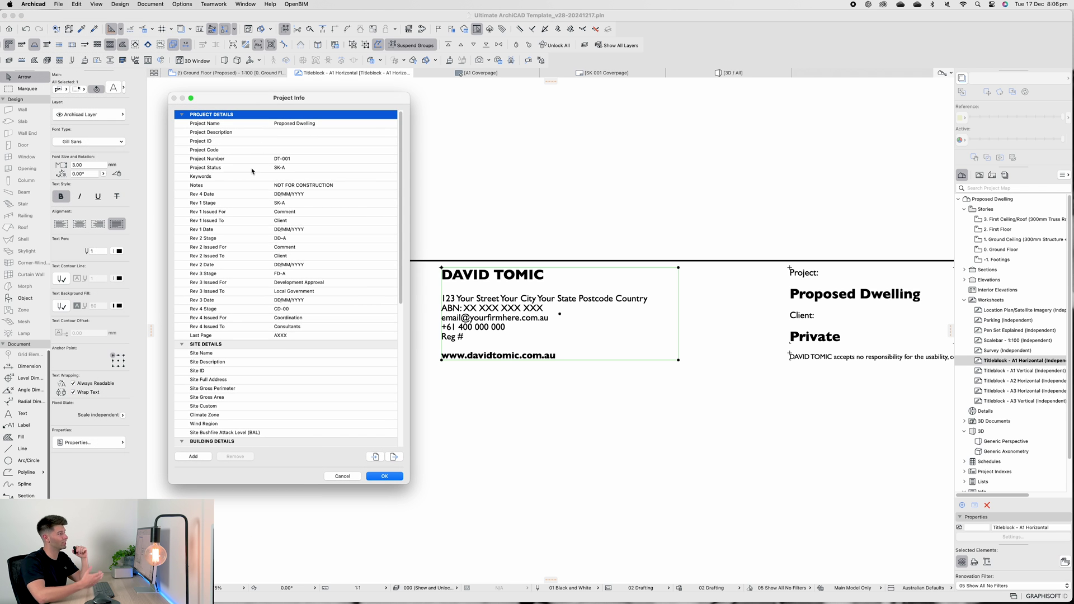
pyautogui.scroll(-1, 264, 227)
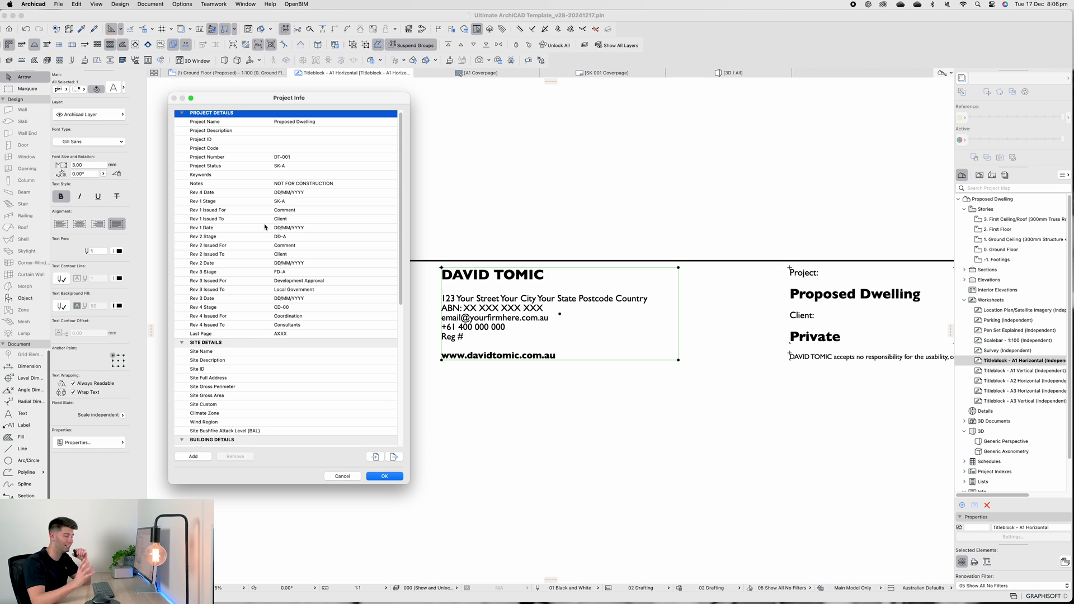
pyautogui.scroll(-10, 258, 232)
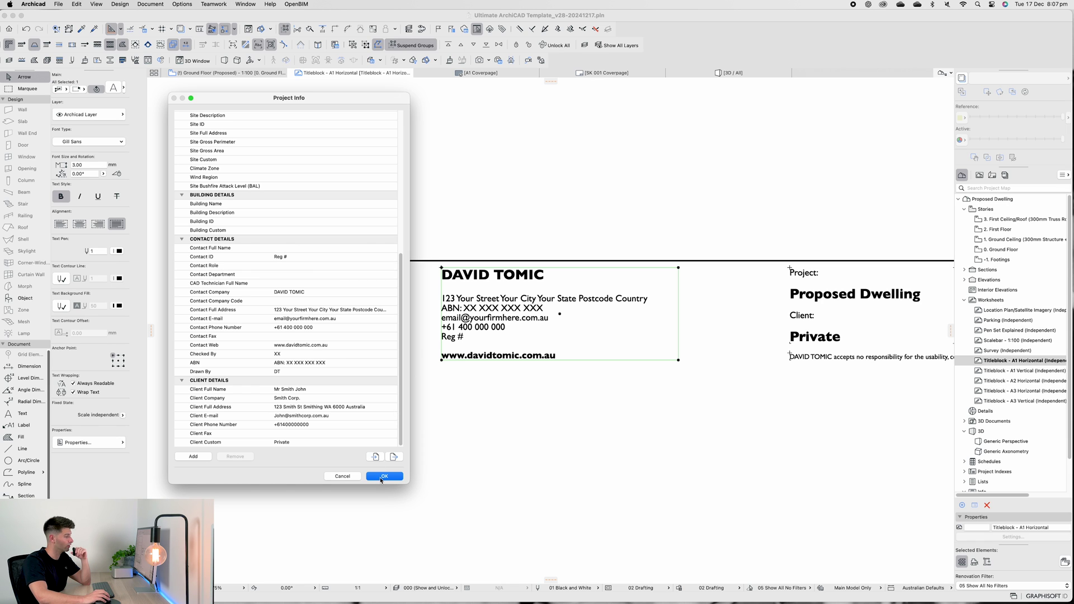
pyautogui.click(338, 345)
pyautogui.click(339, 344)
pyautogui.press('super+c')
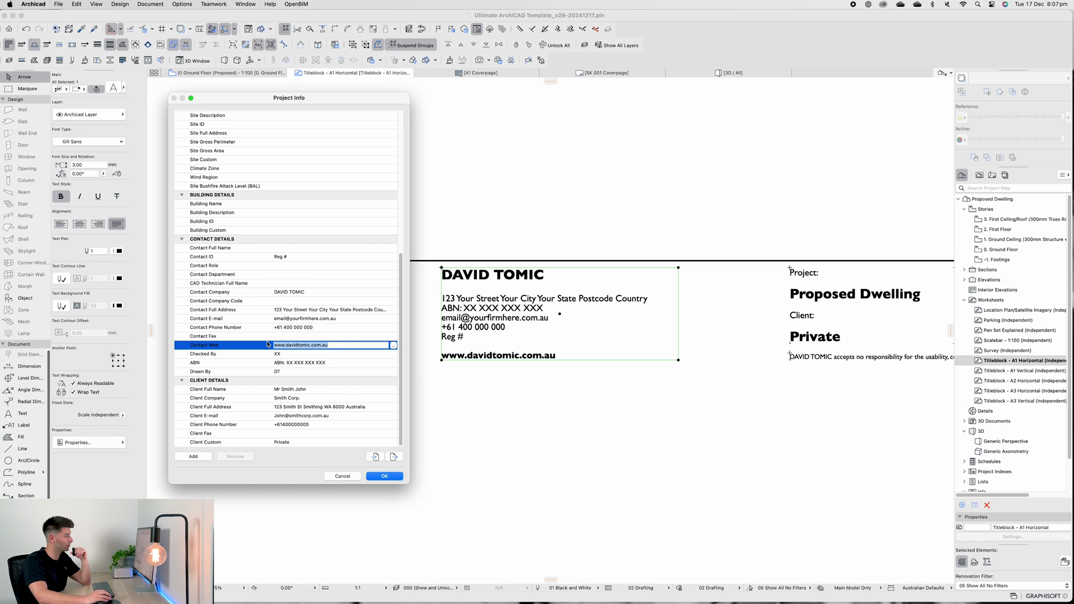
pyautogui.press('BackSpace')
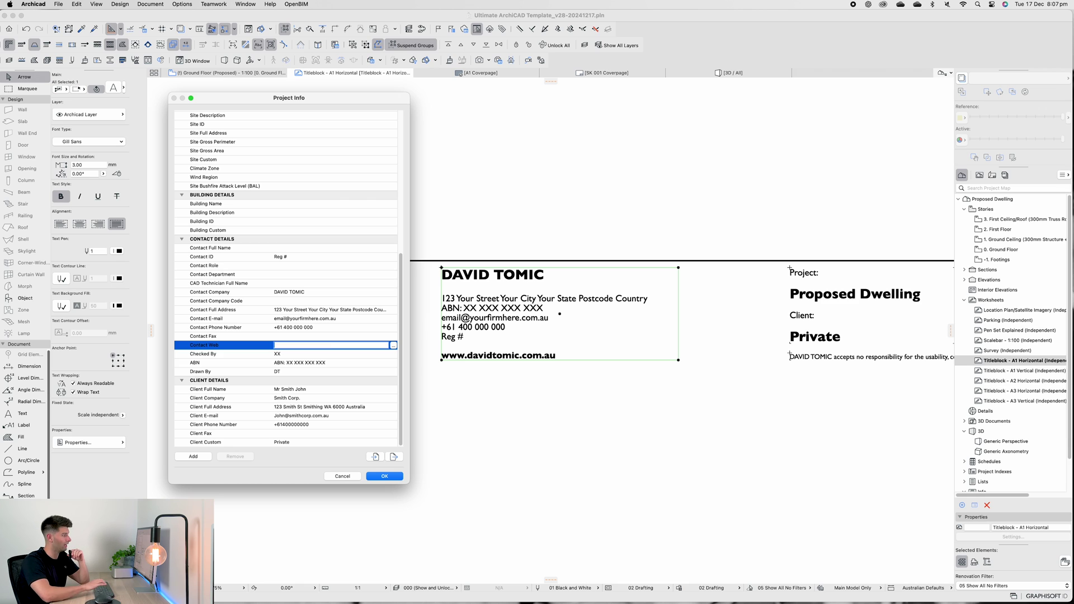
pyautogui.click(381, 476)
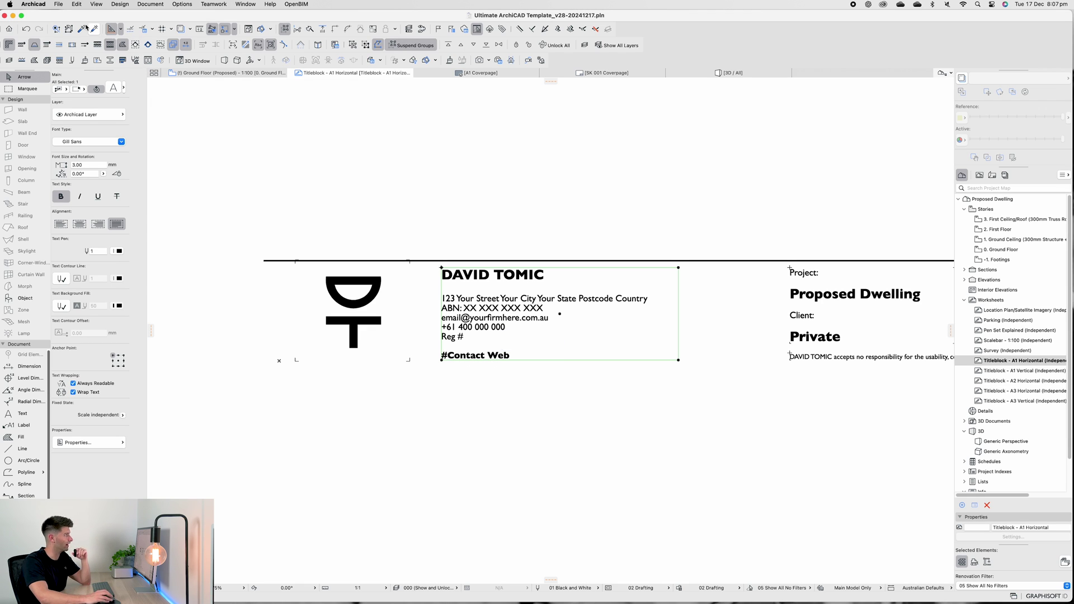
pyautogui.click(58, 4)
pyautogui.moveTo(84, 169)
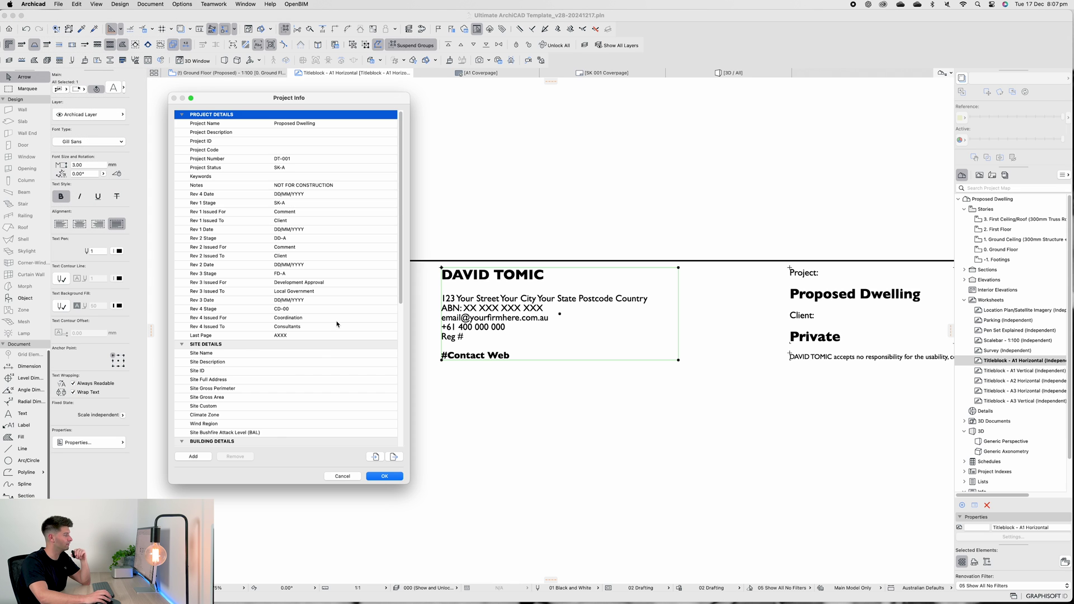
pyautogui.scroll(-8, 296, 384)
pyautogui.click(287, 374)
pyautogui.press('super+v')
pyautogui.click(384, 477)
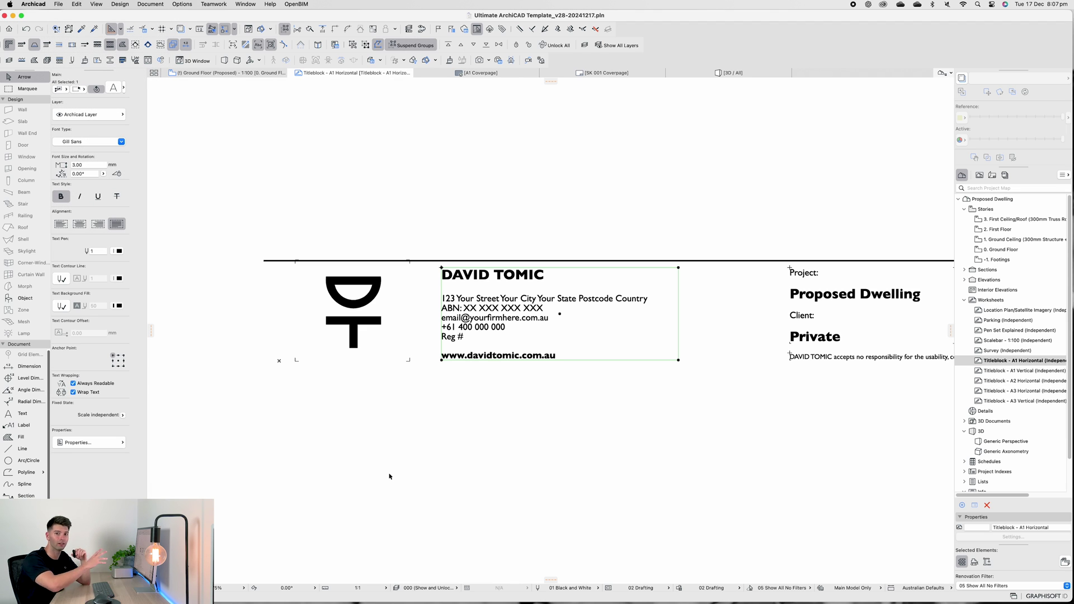
pyautogui.scroll(-3, 390, 476)
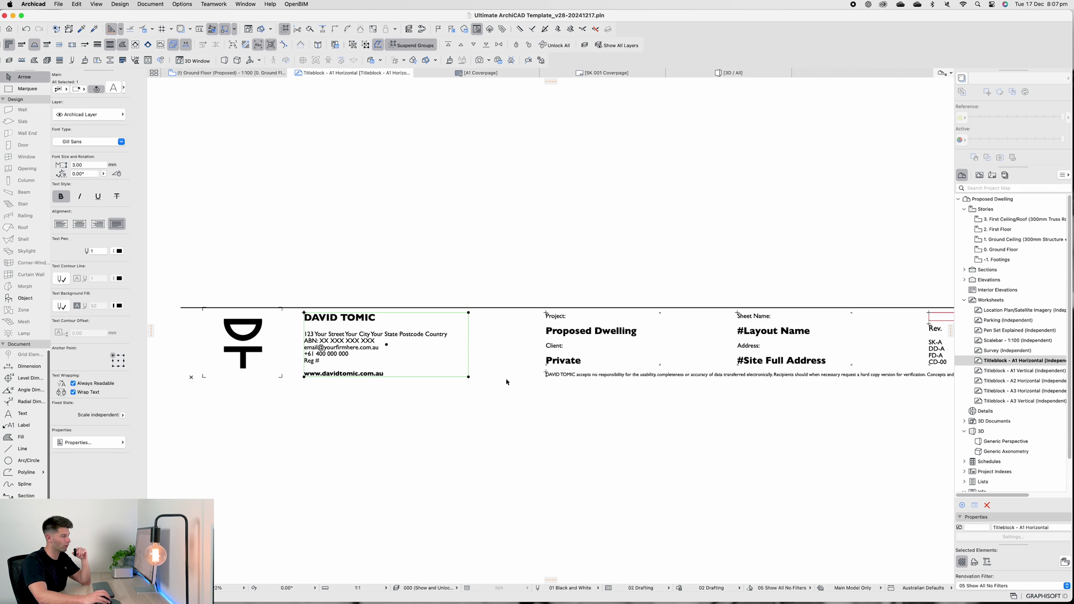
pyautogui.hscroll(3, 503, 378)
pyautogui.scroll(3, 475, 377)
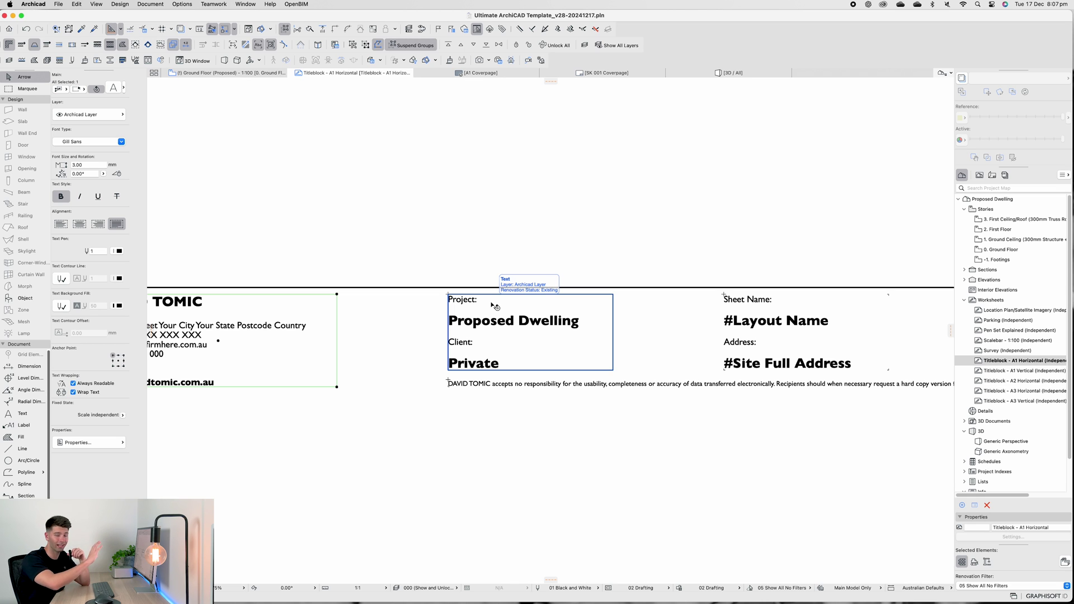
pyautogui.doubleClick(578, 323)
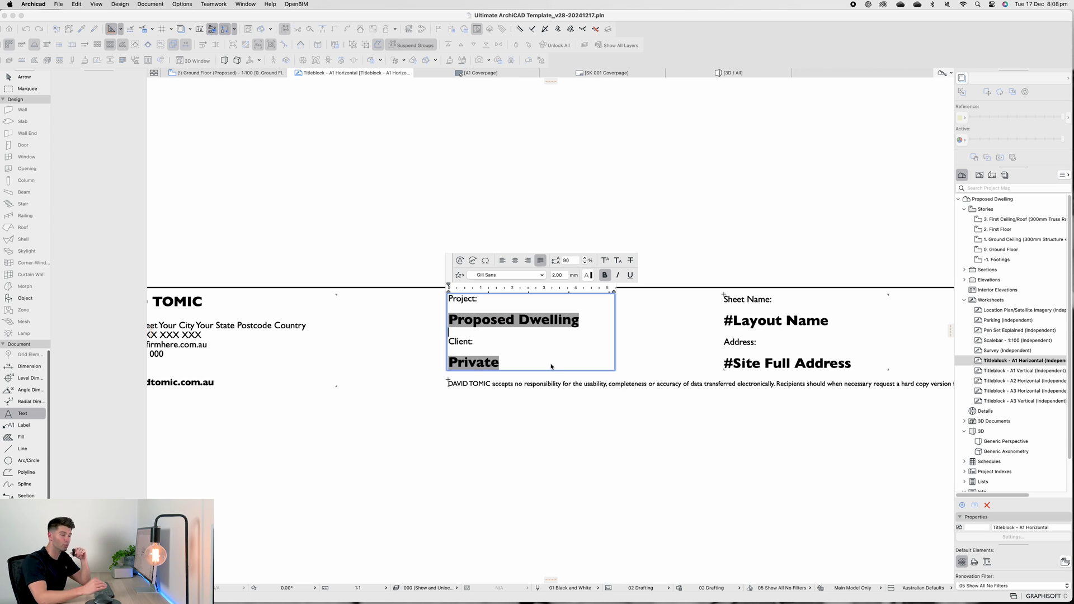
pyautogui.click(496, 410)
pyautogui.click(58, 4)
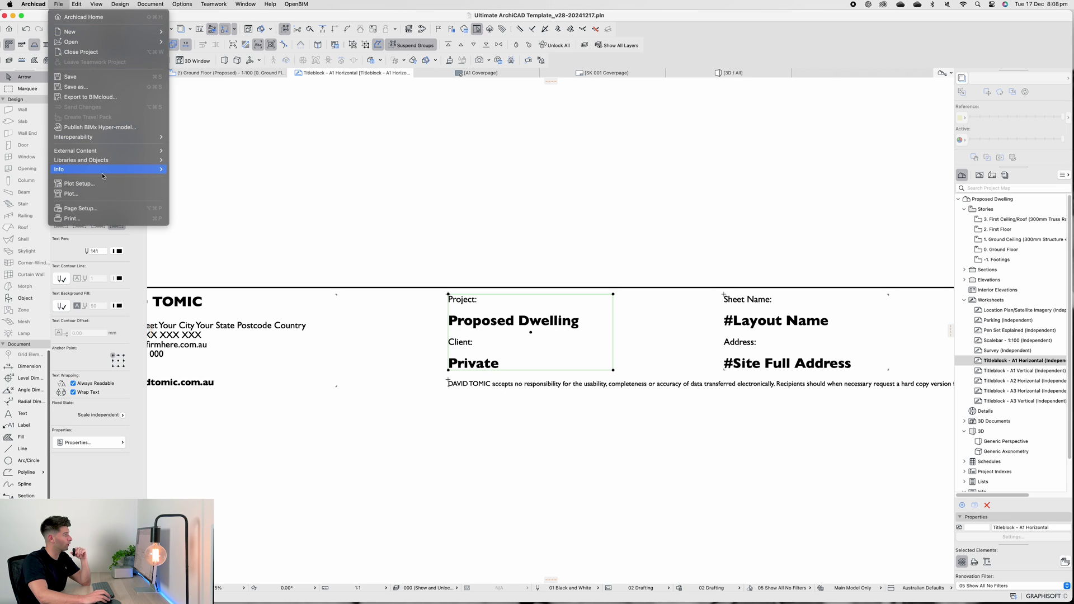
pyautogui.moveTo(84, 169)
pyautogui.click(193, 168)
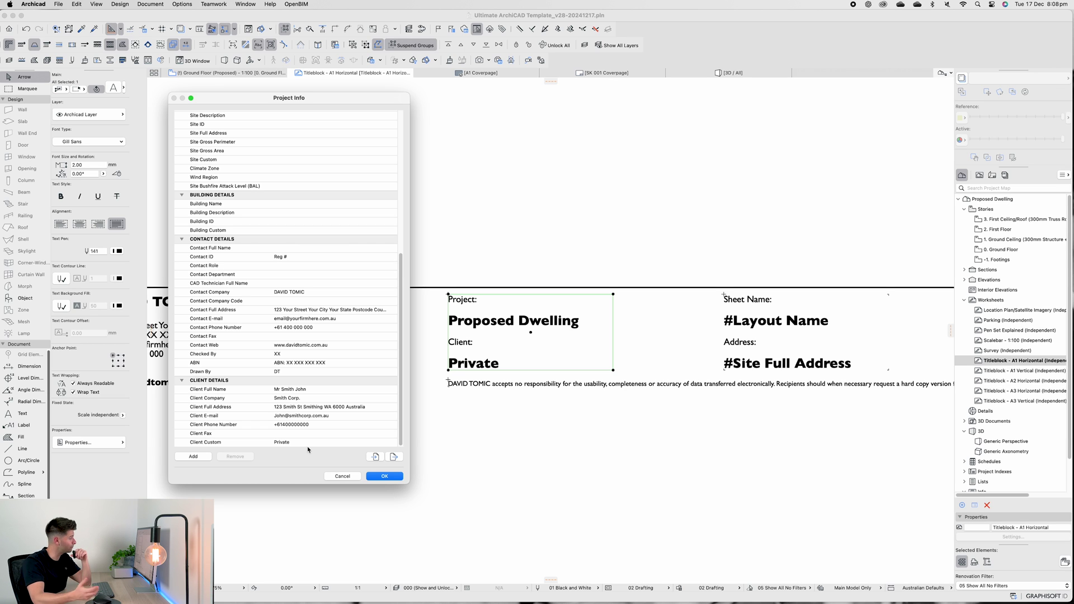
pyautogui.press('Return')
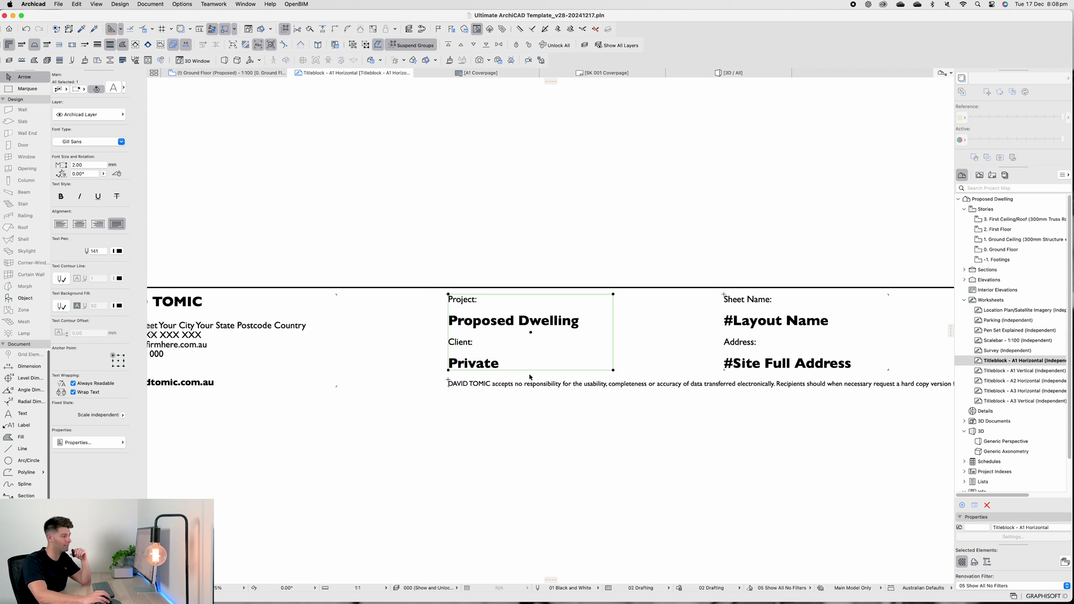
pyautogui.hscroll(3, 467, 377)
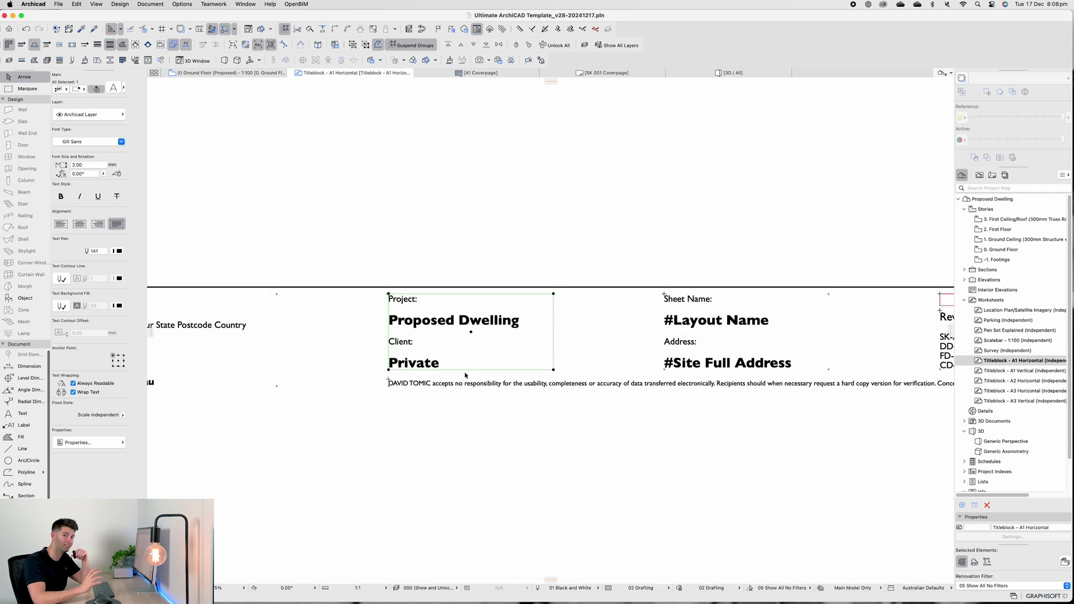
pyautogui.hscroll(10, 465, 375)
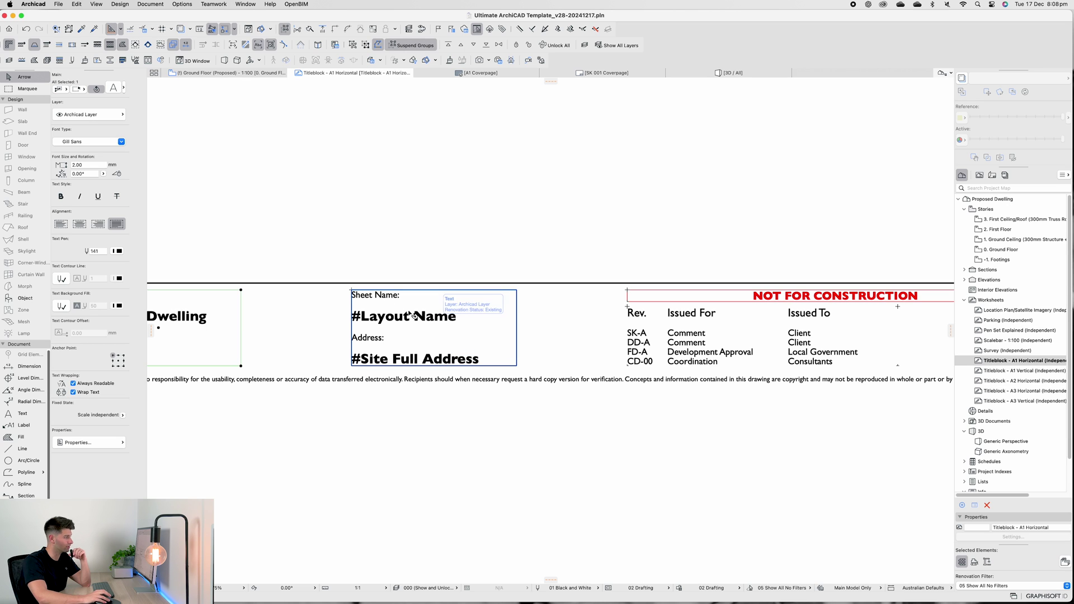
# Open the SK 001 Coverpage layout from the Layout Book
pyautogui.click(992, 176)
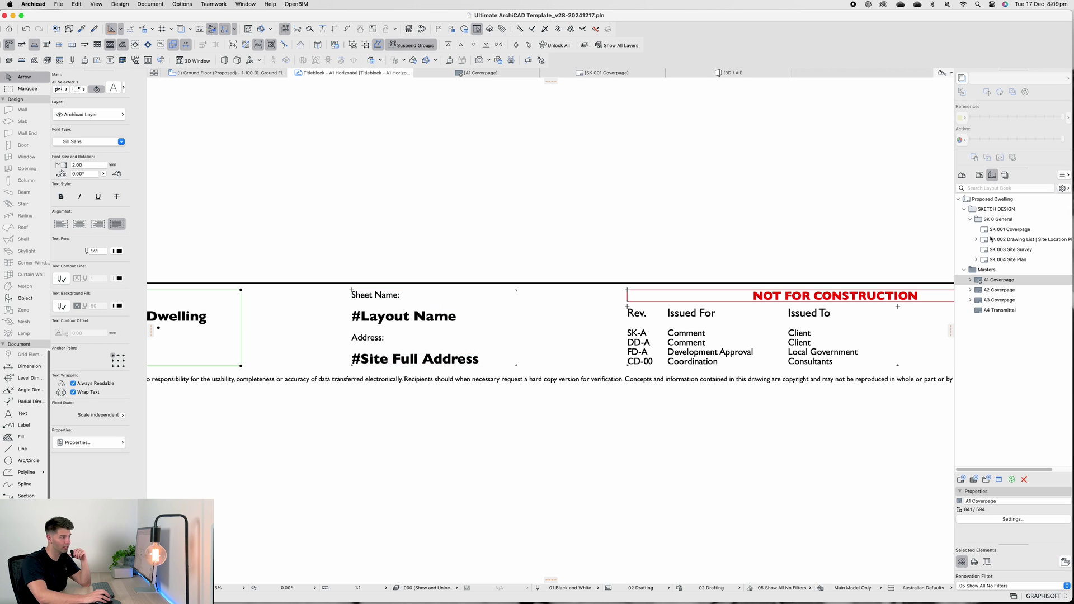
pyautogui.doubleClick(1004, 231)
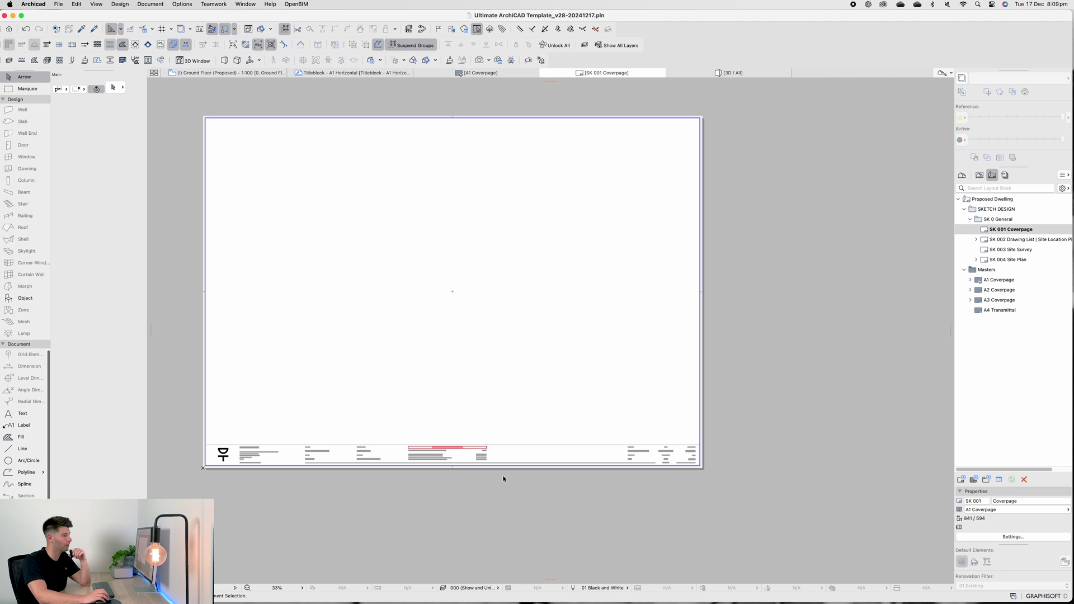
pyautogui.scroll(10, 363, 456)
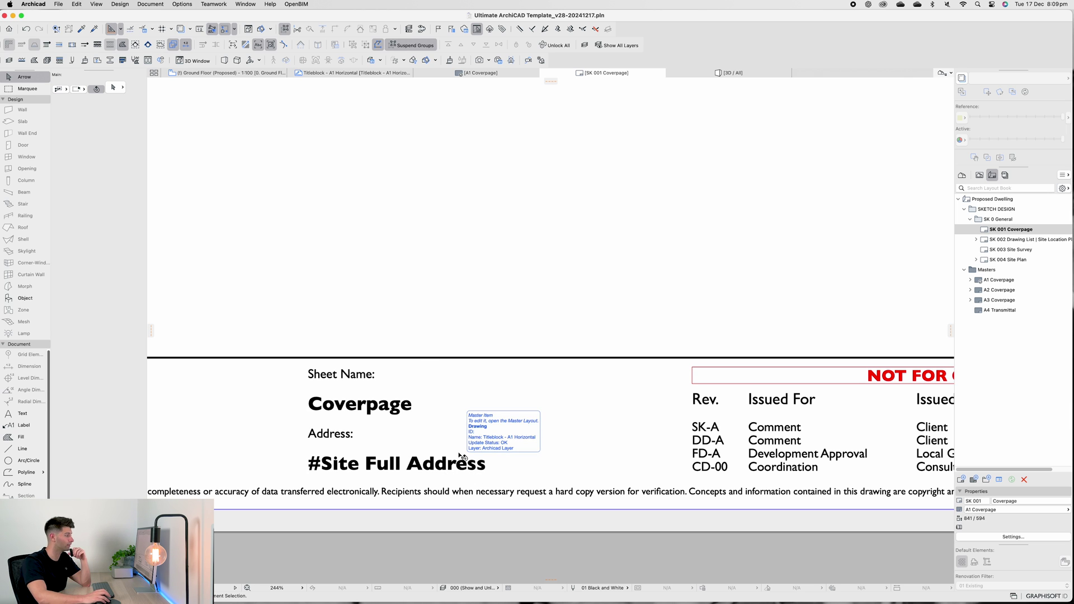
# In Project Info, enter a sample street address as the Site Full Address and apply it
pyautogui.press('alt+super+i')
pyautogui.scroll(5, 261, 312)
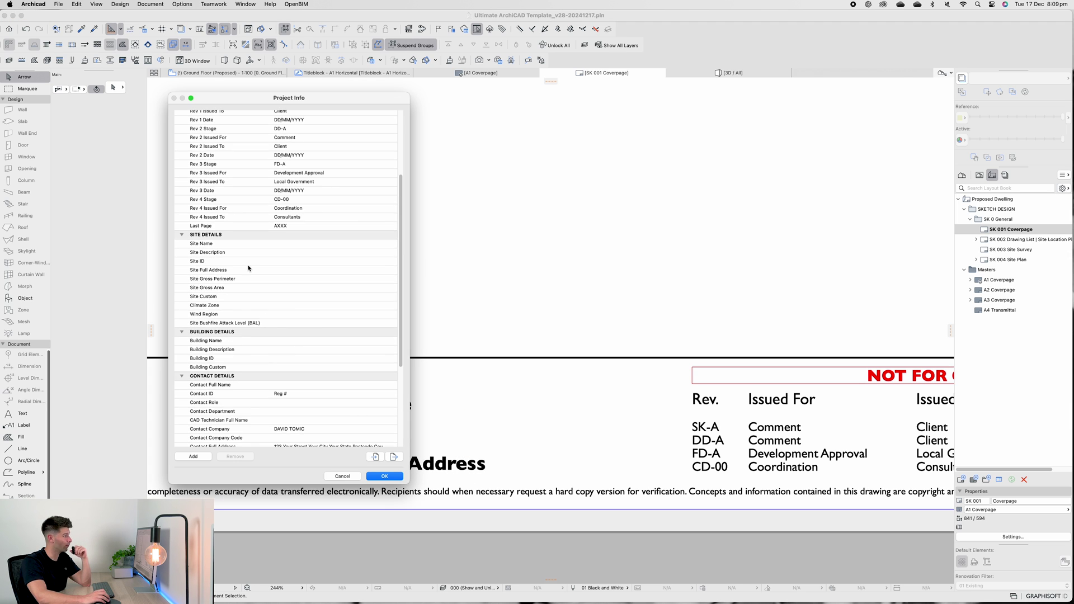
pyautogui.click(276, 270)
pyautogui.click(393, 270)
pyautogui.write('123 Fake St, John Town')
pyautogui.click(631, 290)
pyautogui.click(384, 476)
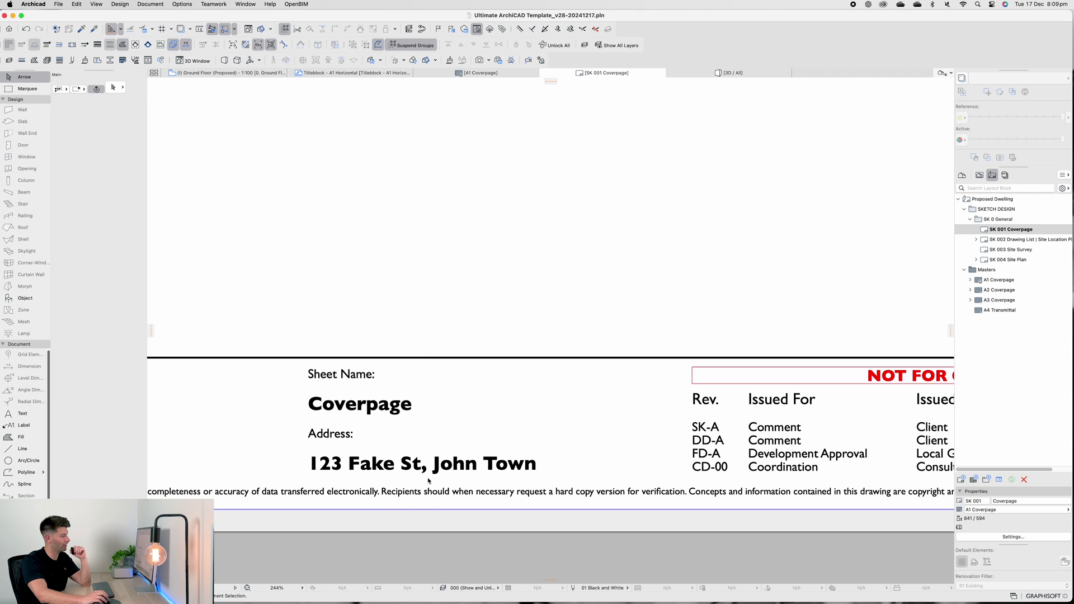
pyautogui.moveTo(459, 475)
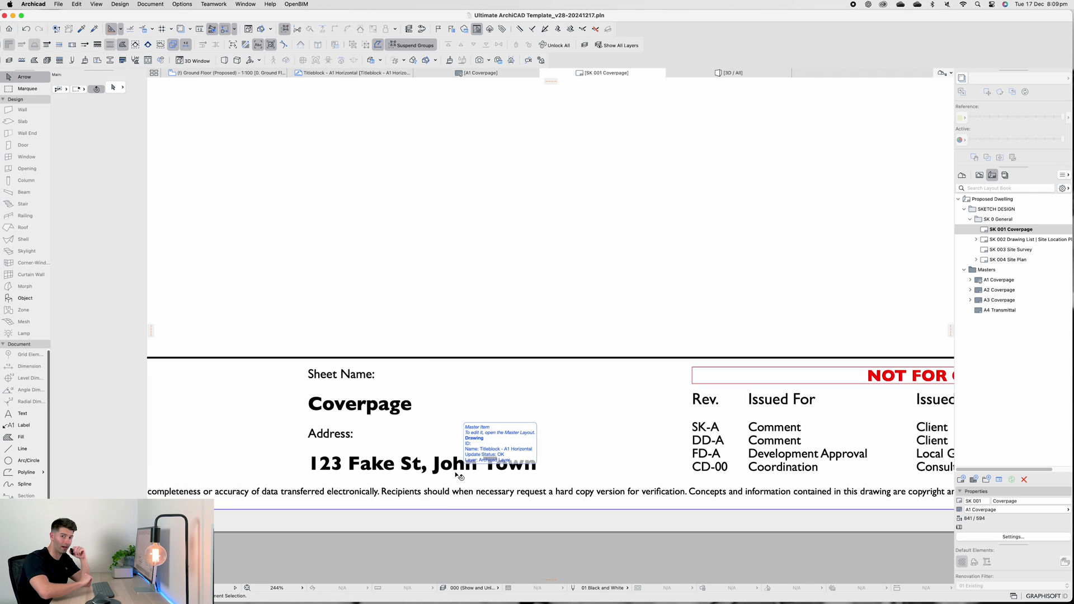
pyautogui.scroll(-3, 459, 475)
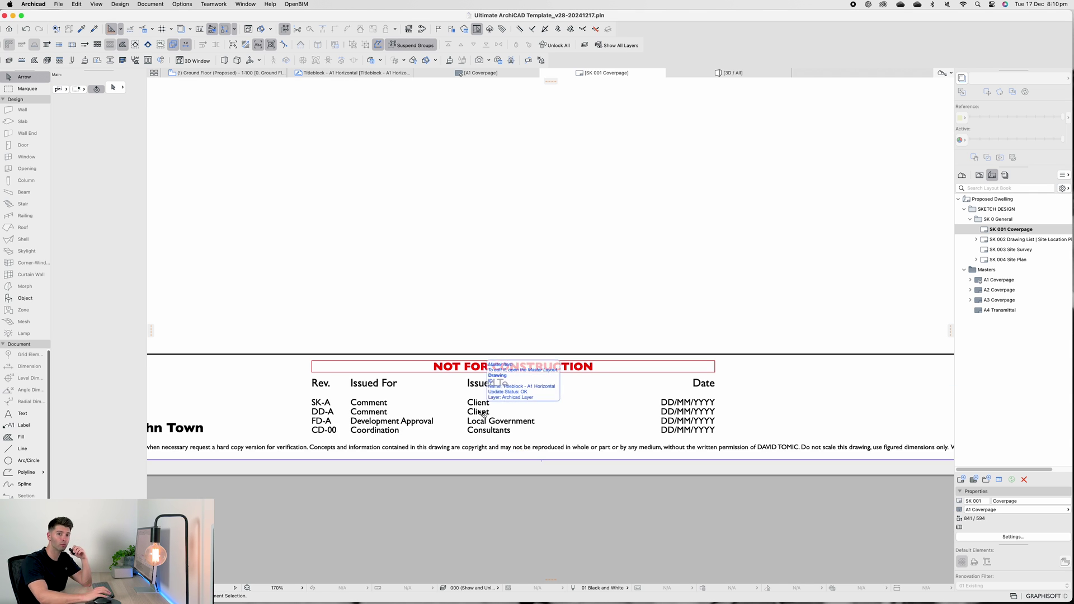
pyautogui.moveTo(488, 414)
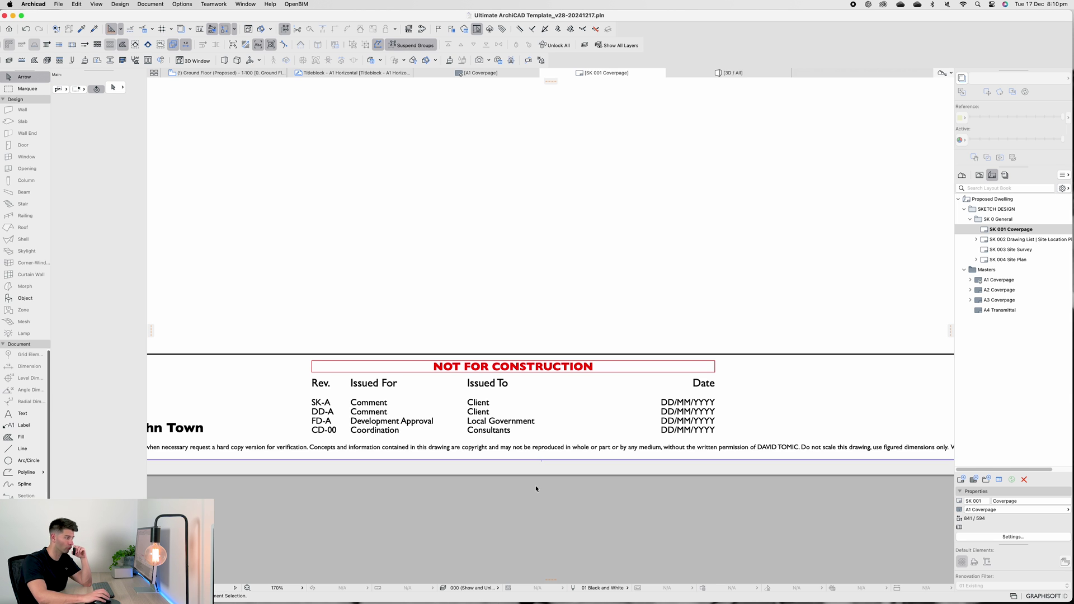
pyautogui.click(59, 4)
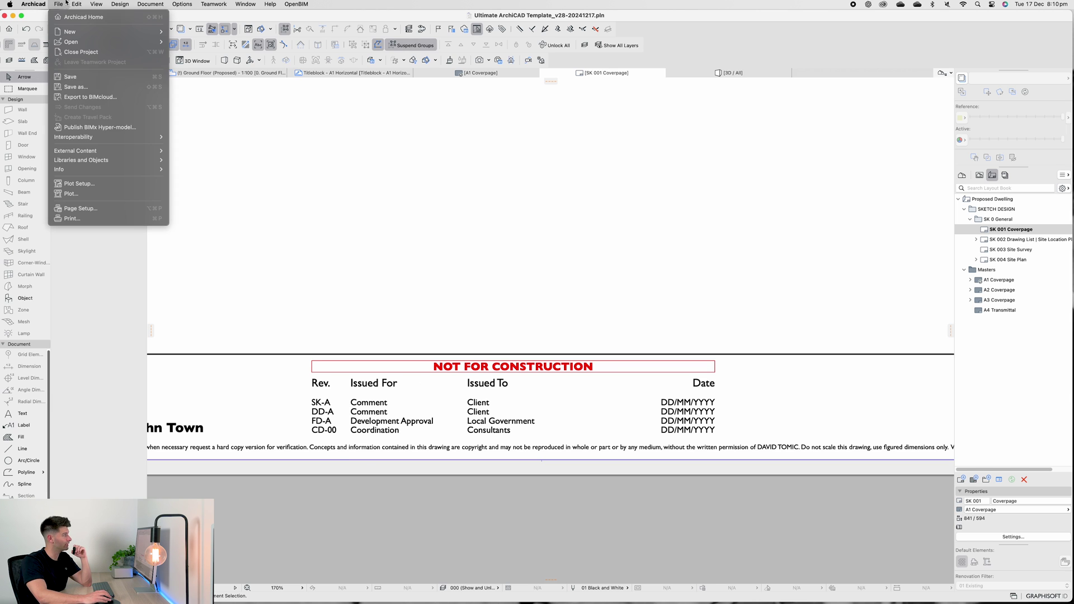
pyautogui.moveTo(84, 169)
pyautogui.click(213, 169)
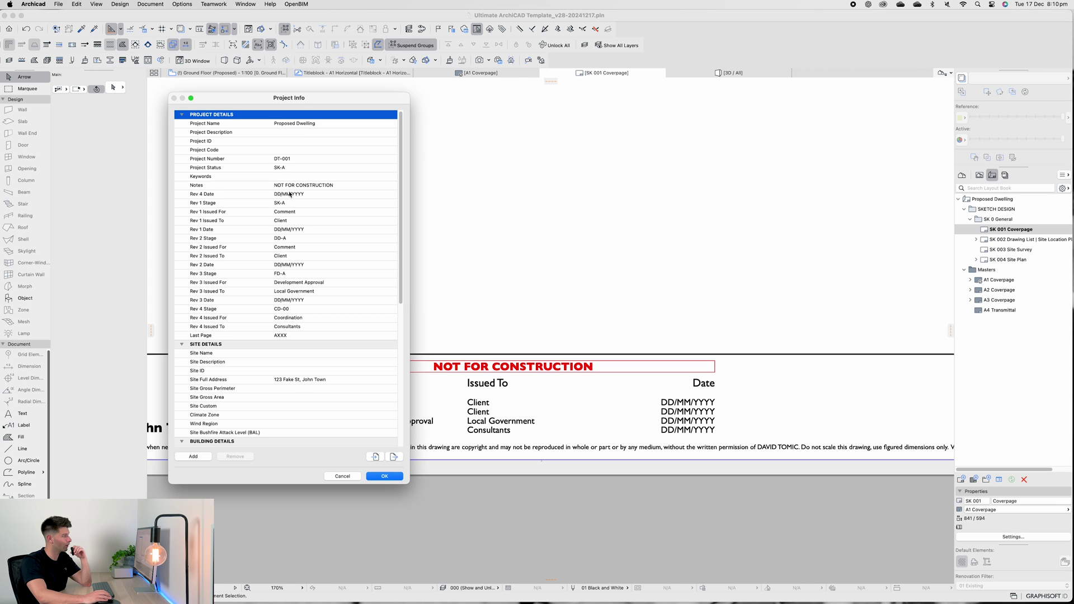
pyautogui.click(339, 477)
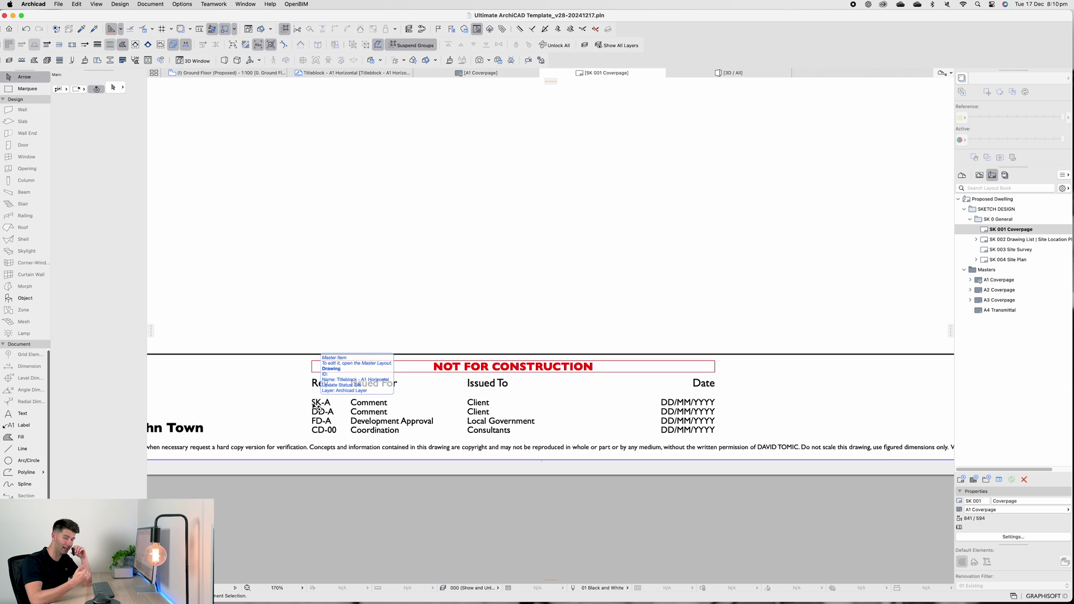
pyautogui.scroll(-3, 315, 406)
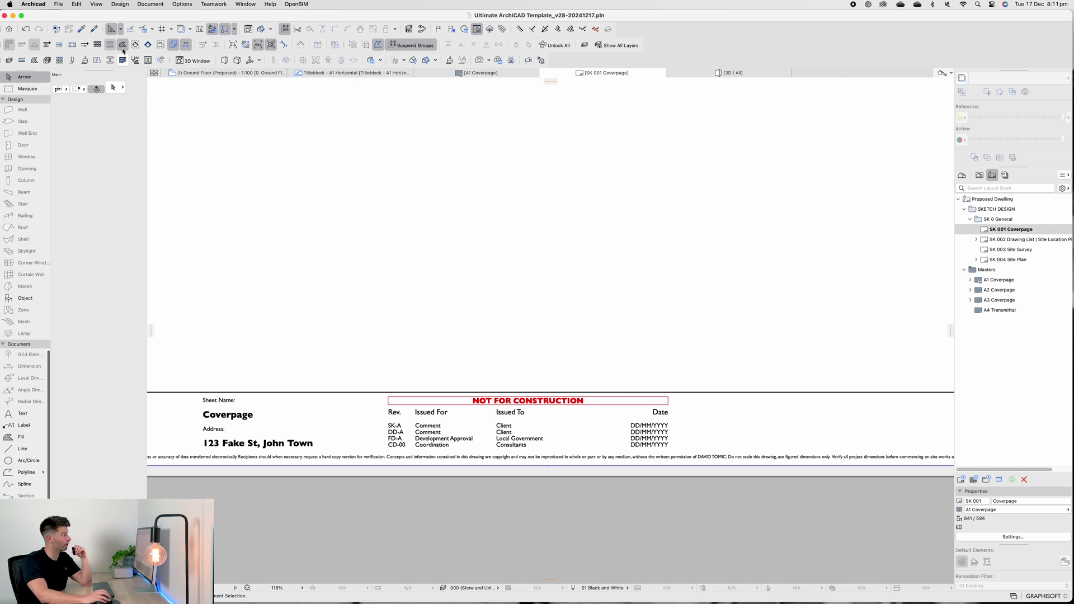
# Delete NOT from the Project Info Notes so they read FOR CONSTRUCTION
pyautogui.click(59, 4)
pyautogui.click(185, 172)
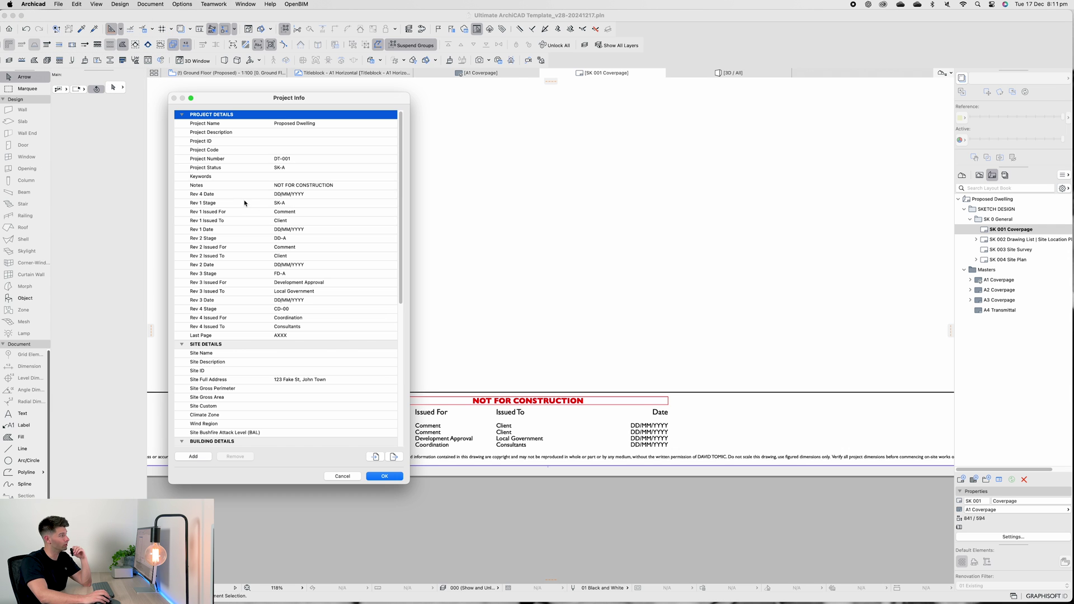
pyautogui.click(202, 185)
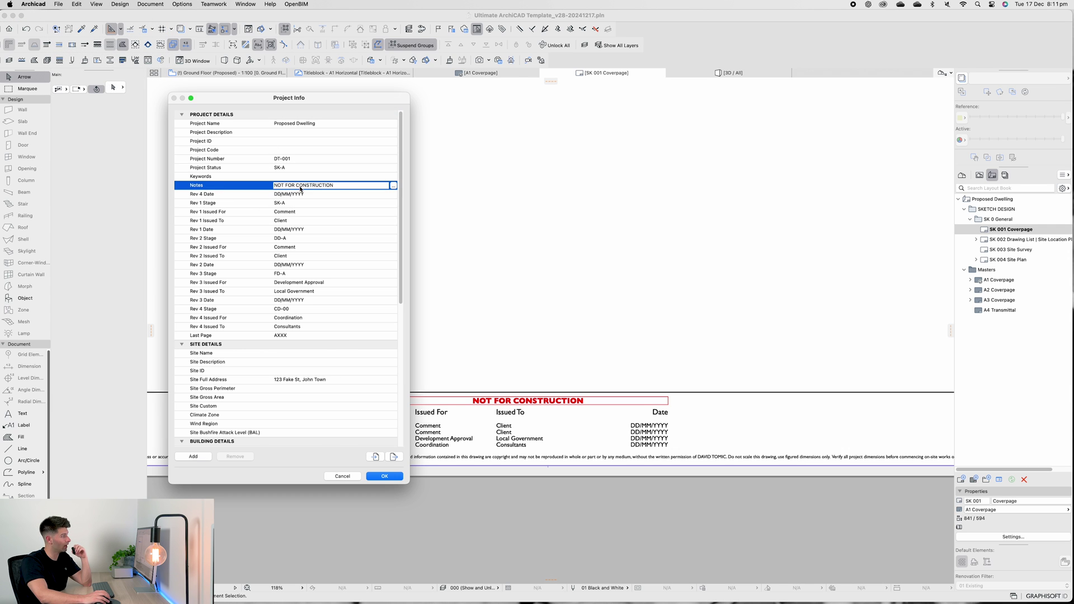
pyautogui.click(354, 186)
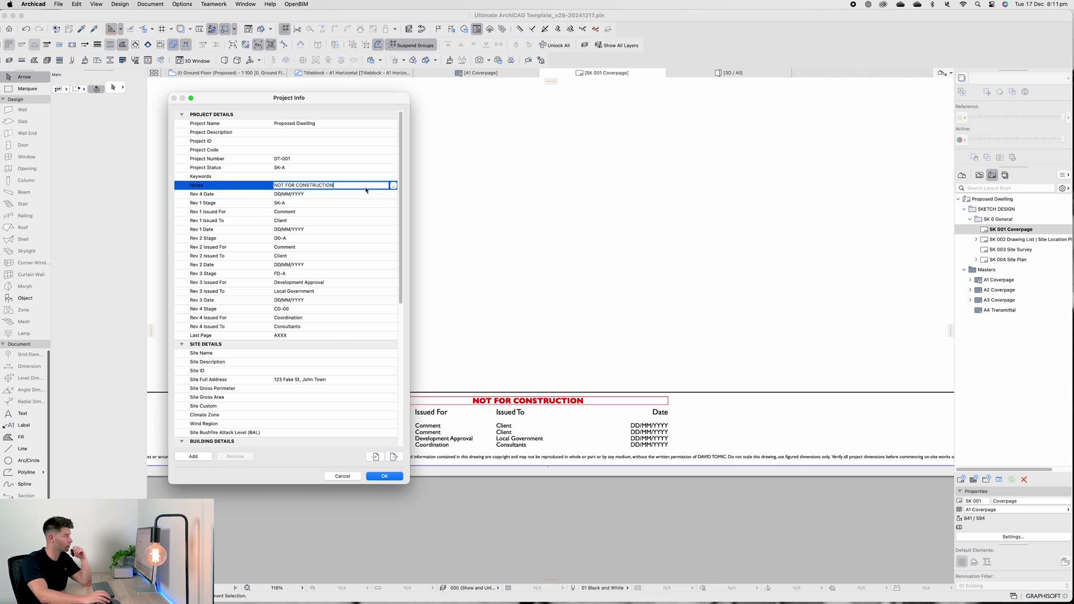
pyautogui.doubleClick(279, 185)
pyautogui.press('BackSpace')
pyautogui.click(392, 478)
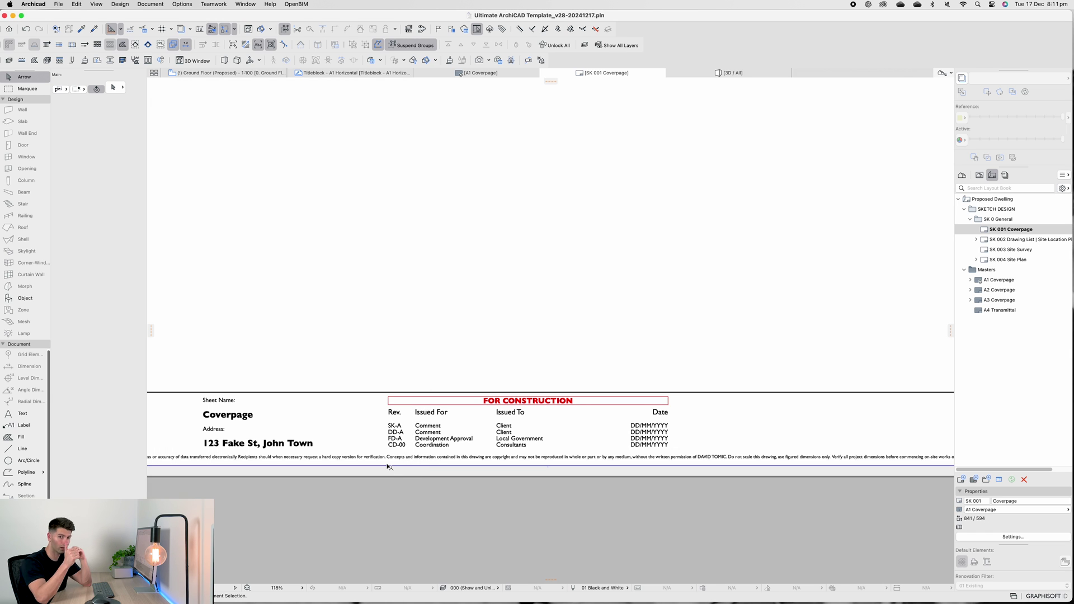
pyautogui.hscroll(5, 559, 336)
pyautogui.scroll(3, 747, 462)
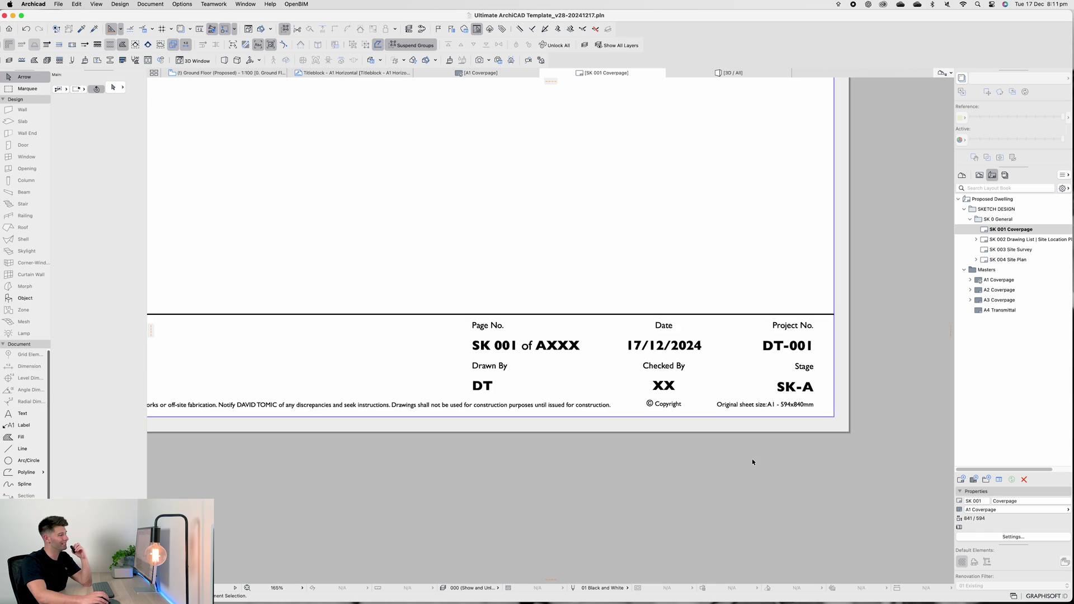
# Open the A1 Coverpage master and go to its title block's source worksheet
pyautogui.scroll(2, 751, 462)
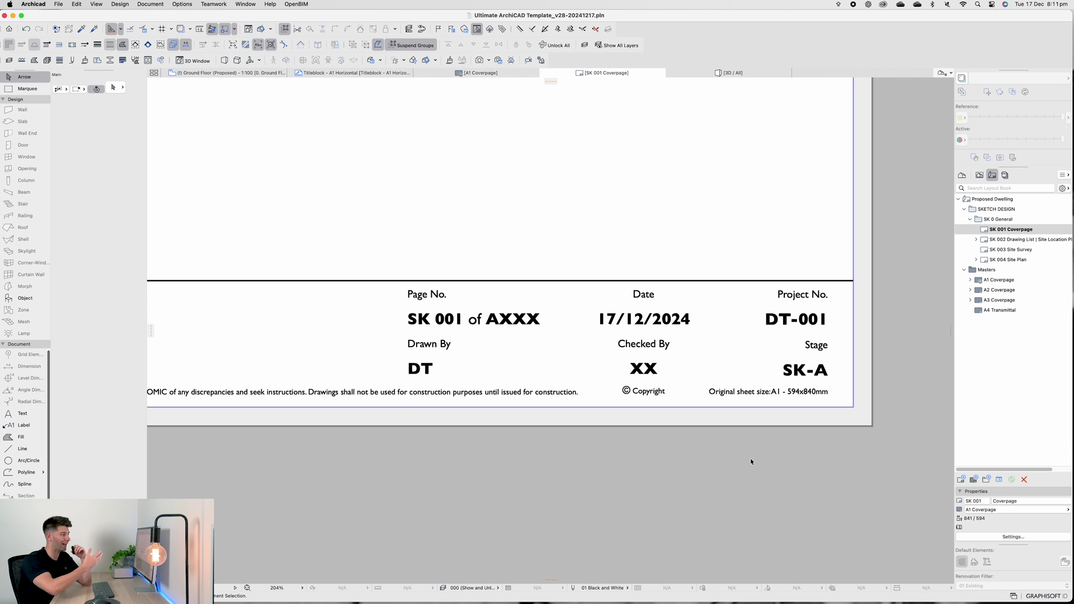
pyautogui.hscroll(-3, 749, 463)
pyautogui.doubleClick(606, 300)
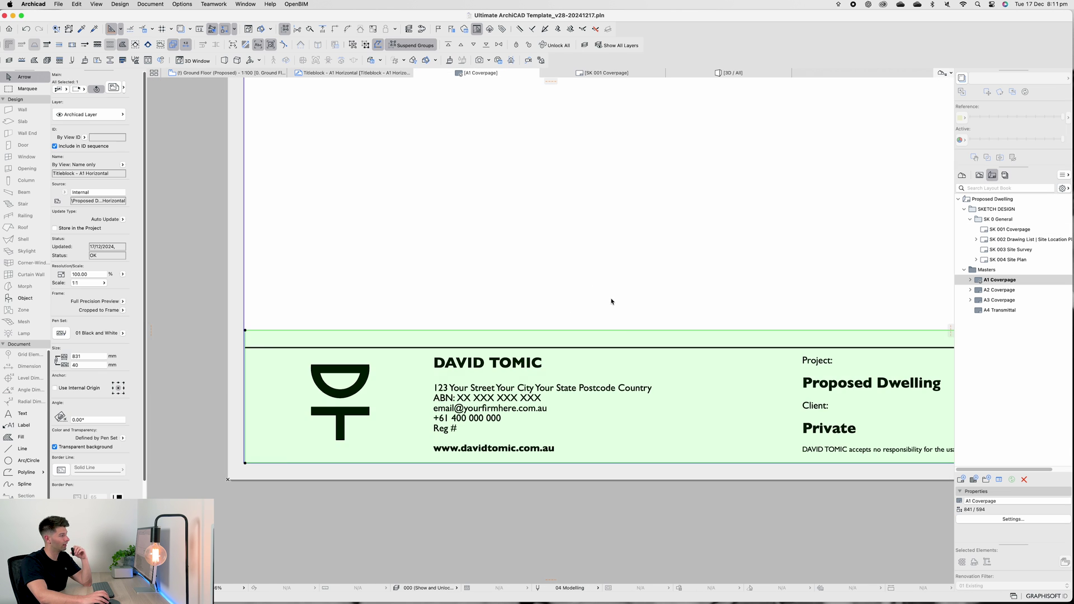
pyautogui.scroll(-3, 773, 346)
pyautogui.scroll(4, 802, 330)
pyautogui.hscroll(3, 556, 318)
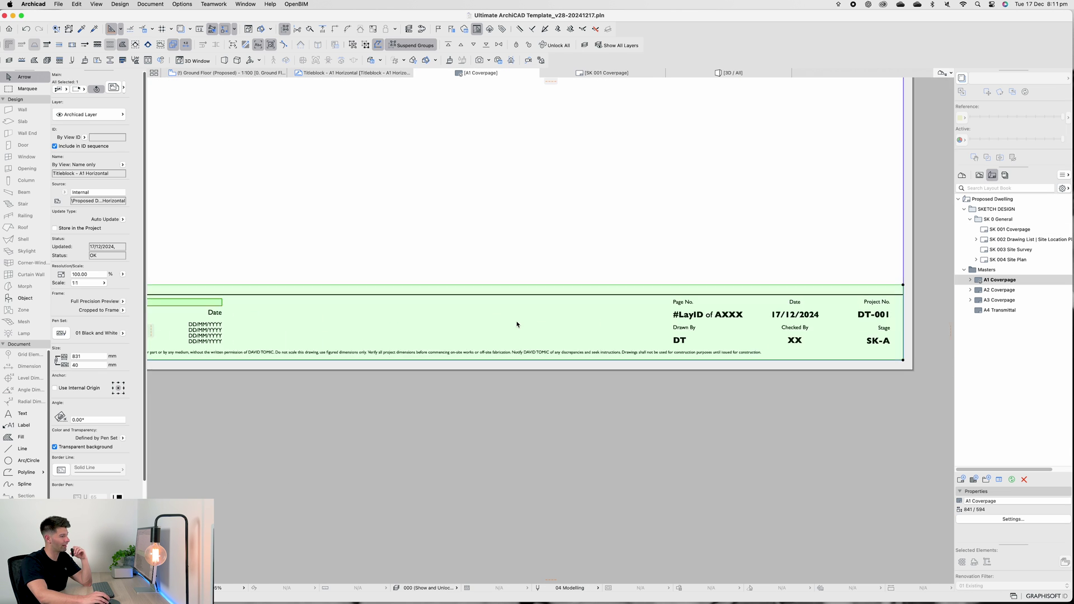
pyautogui.rightClick(691, 308)
pyautogui.click(722, 364)
# Change the Page No. label to read Sheet No
pyautogui.hscroll(5, 515, 287)
pyautogui.doubleClick(515, 286)
pyautogui.doubleClick(492, 288)
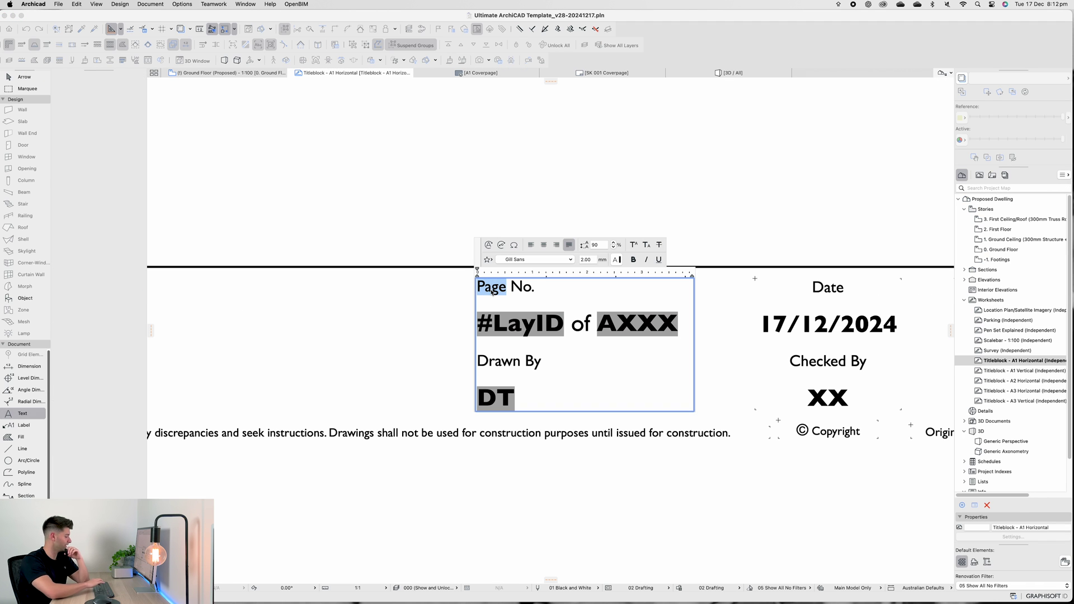
pyautogui.write('Sheet')
pyautogui.click(532, 487)
pyautogui.scroll(-2, 566, 435)
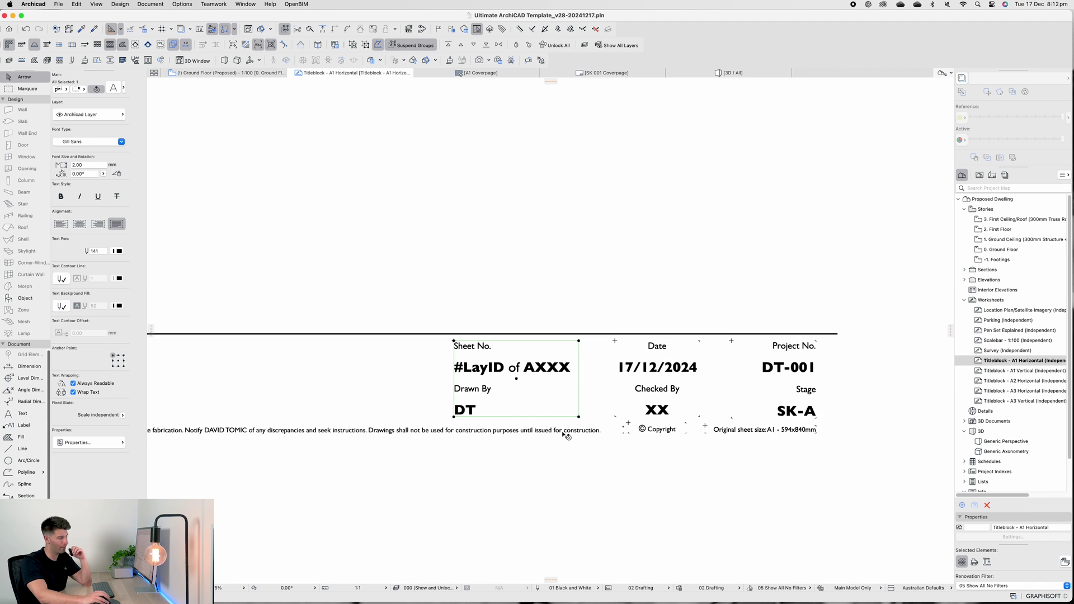
pyautogui.scroll(2, 566, 435)
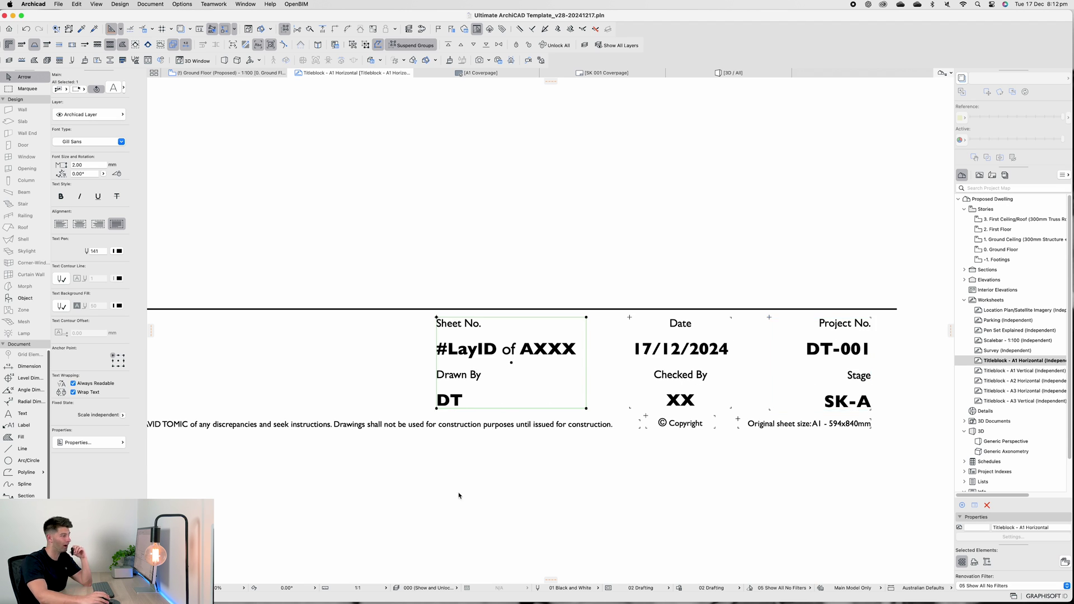
# Deselect the edited text and pan along the whole title block to review it
pyautogui.click(699, 462)
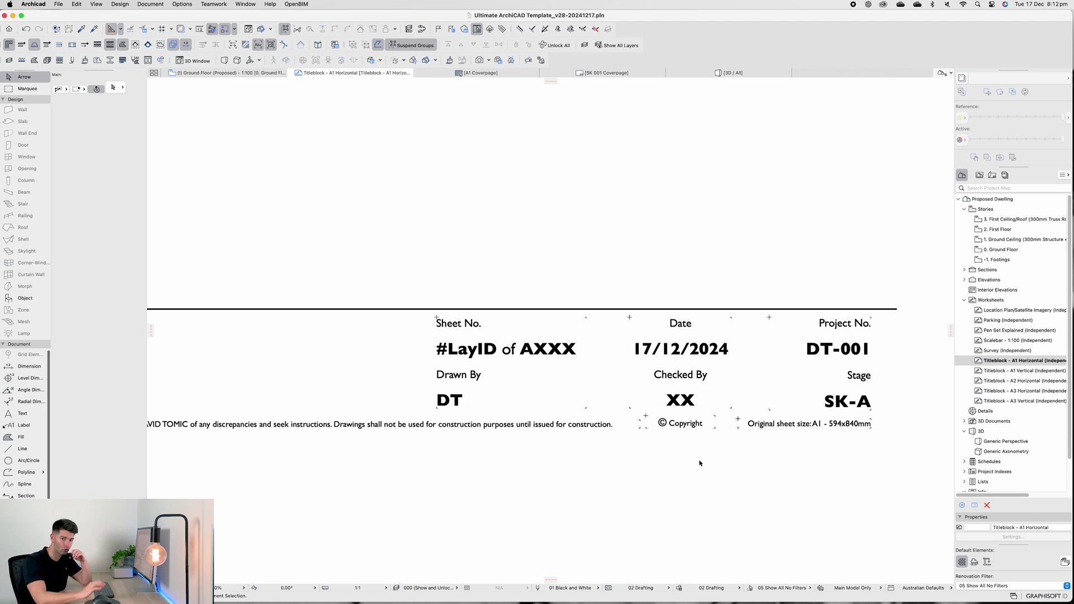
pyautogui.scroll(-5, 699, 463)
pyautogui.scroll(8, 397, 448)
pyautogui.scroll(2, 401, 416)
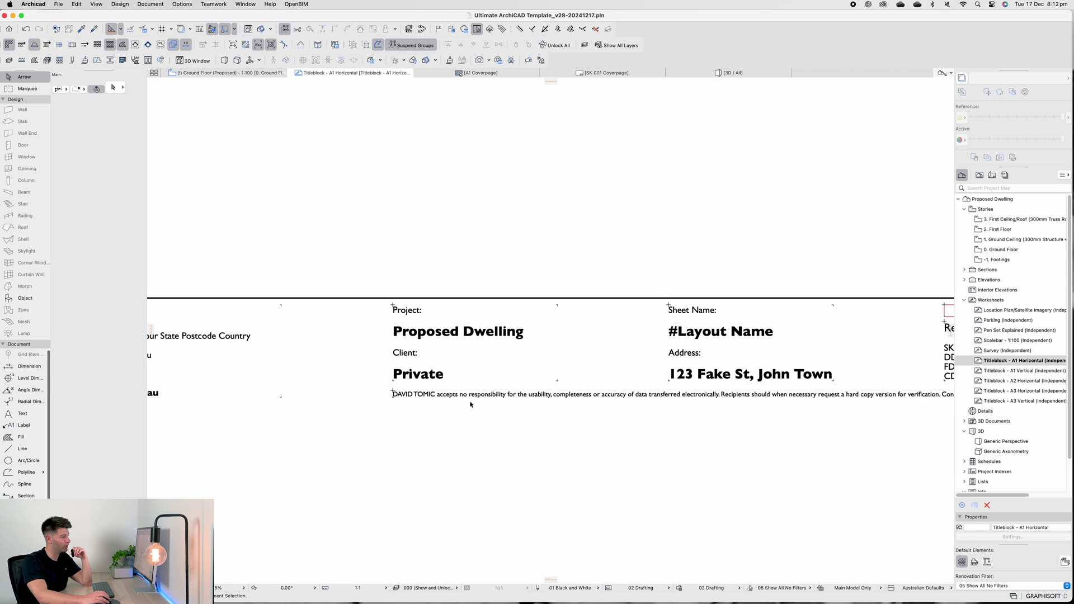
pyautogui.scroll(2, 402, 400)
pyautogui.hscroll(6, 552, 398)
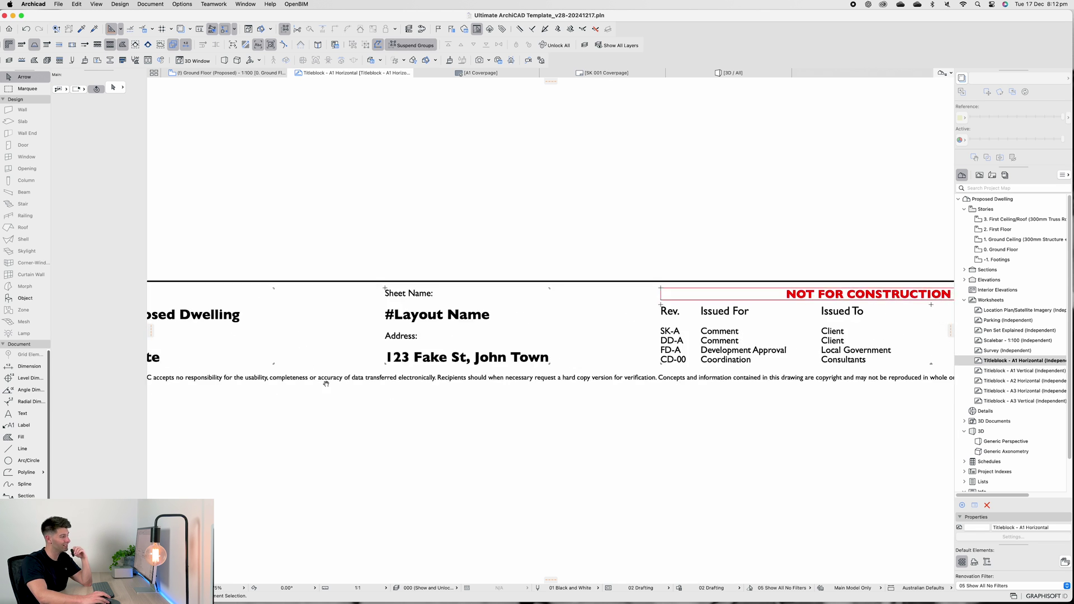
pyautogui.hscroll(1, 481, 383)
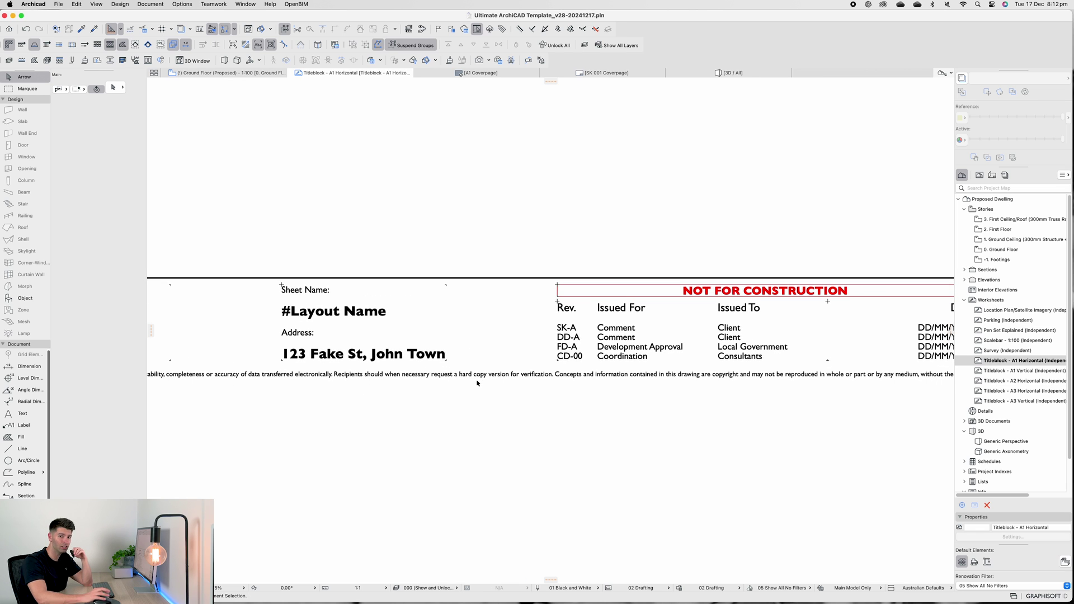
pyautogui.hscroll(3, 523, 379)
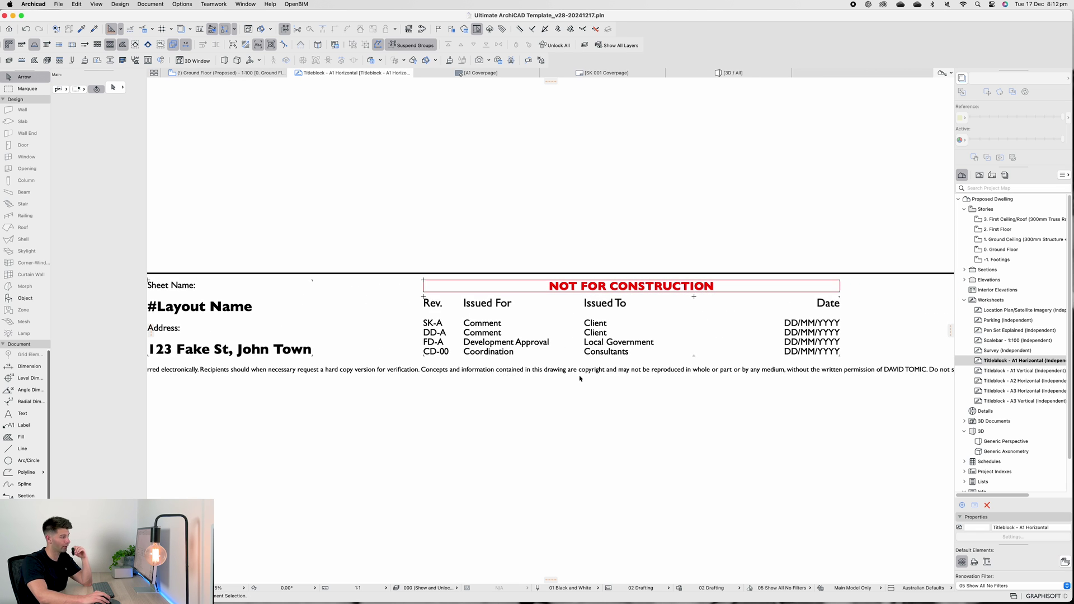
pyautogui.hscroll(7, 581, 380)
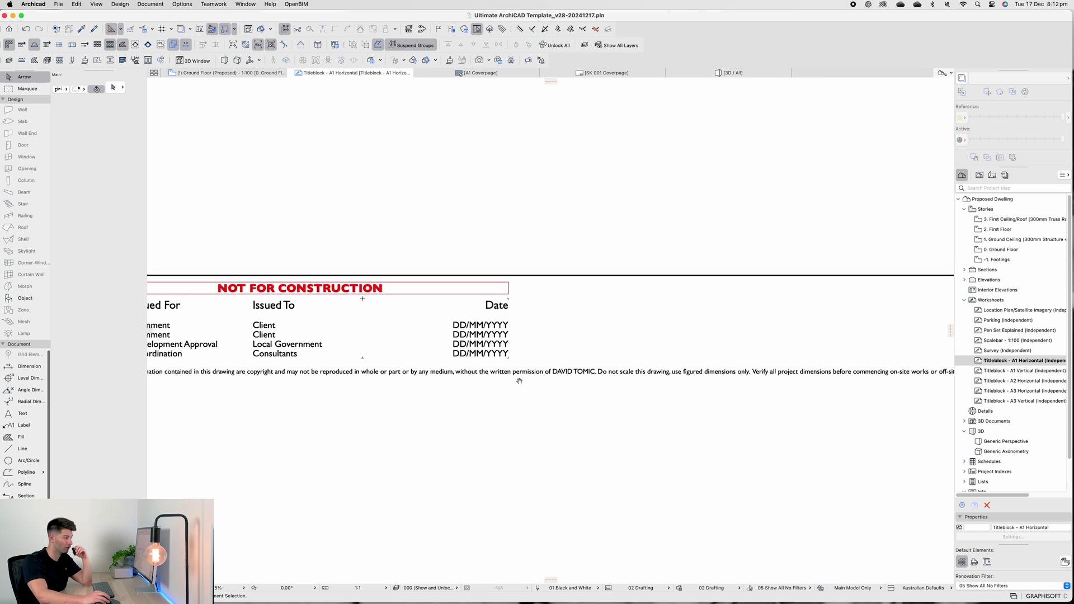
pyautogui.hscroll(5, 660, 374)
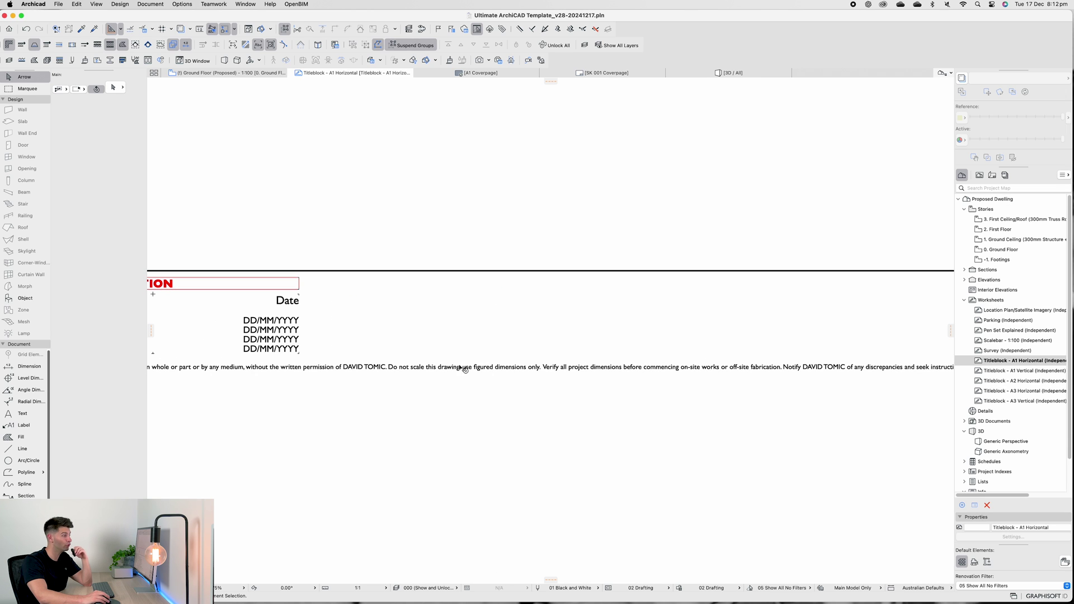
pyautogui.hscroll(5, 638, 375)
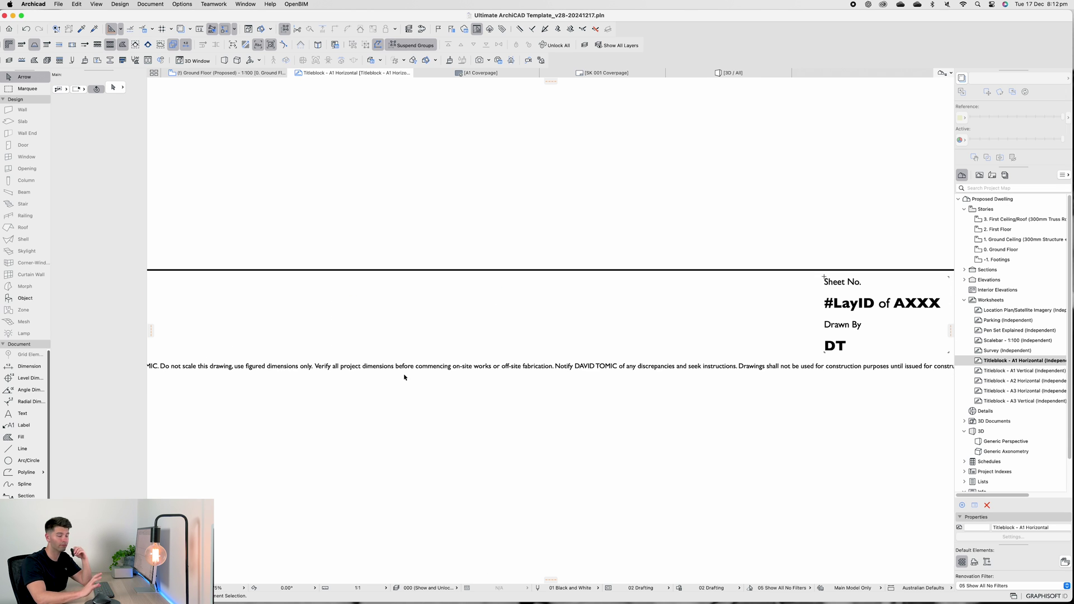
pyautogui.hscroll(3, 427, 387)
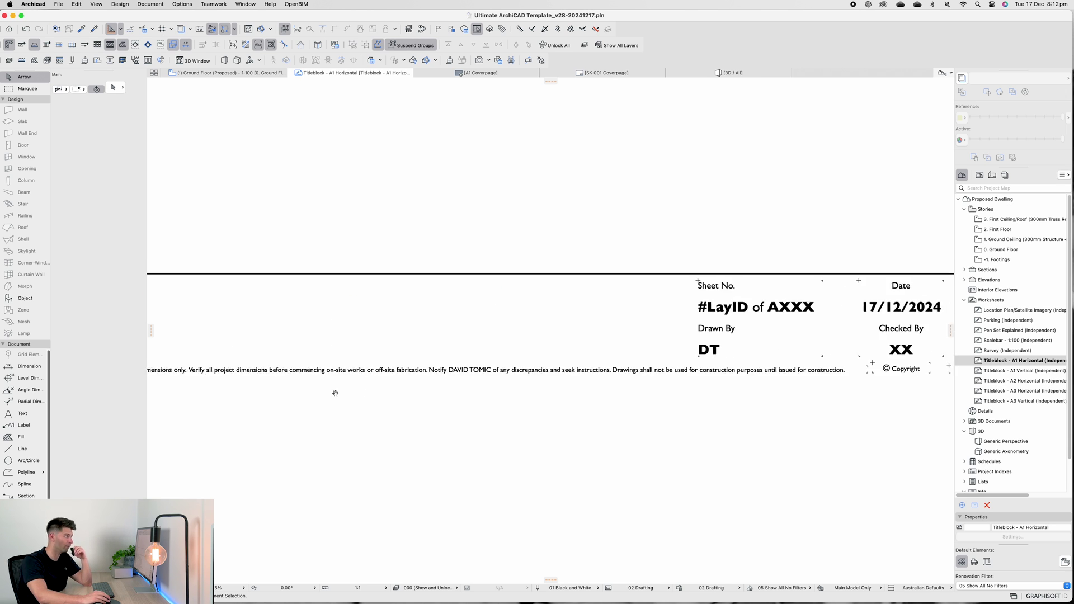
pyautogui.hscroll(8, 520, 388)
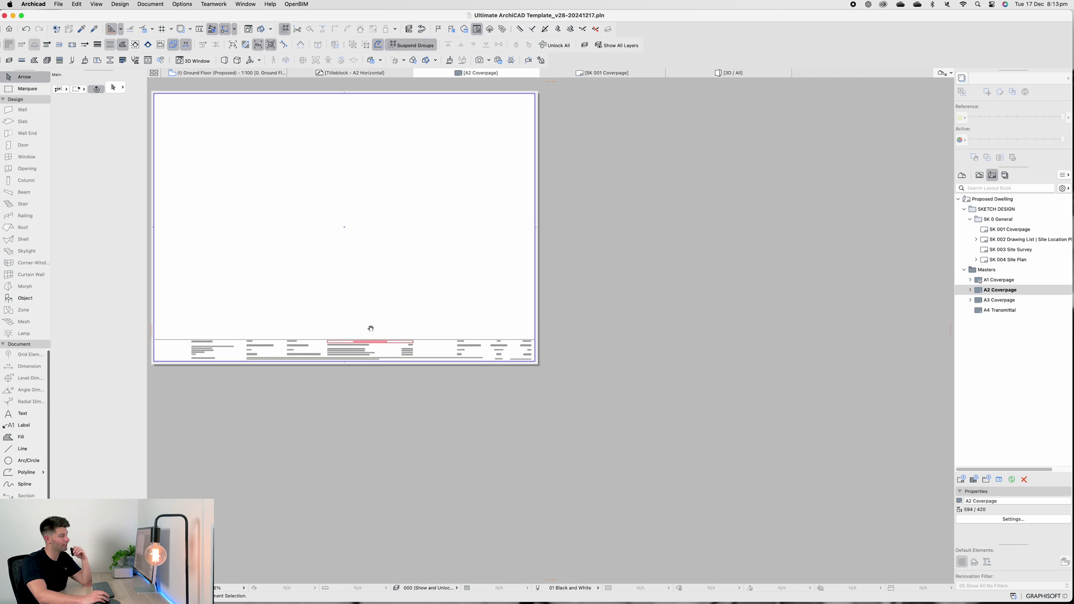
pyautogui.hscroll(-10, 370, 328)
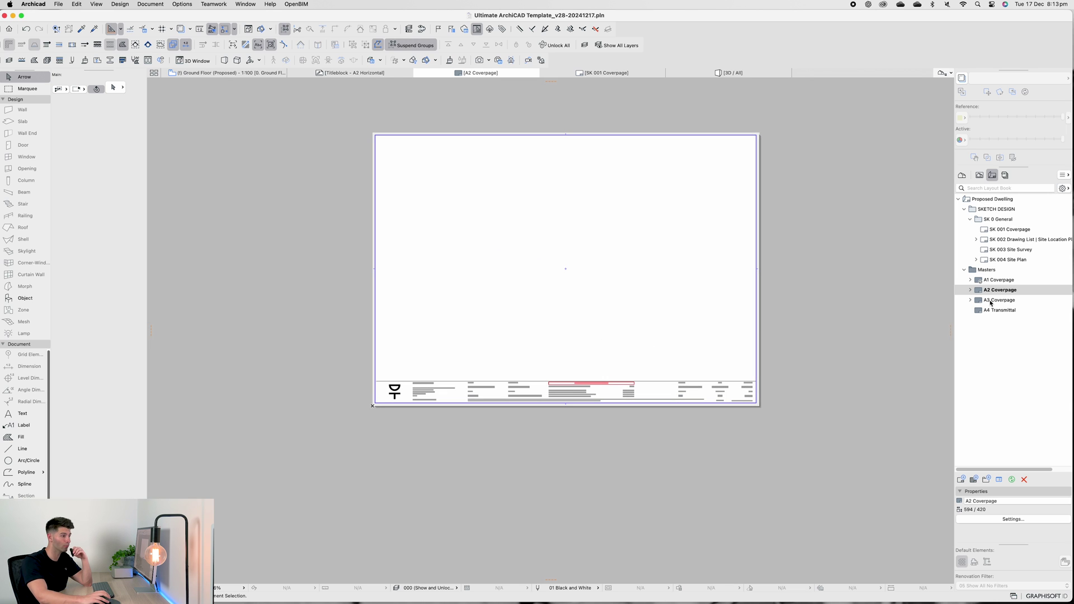
pyautogui.click(1001, 280)
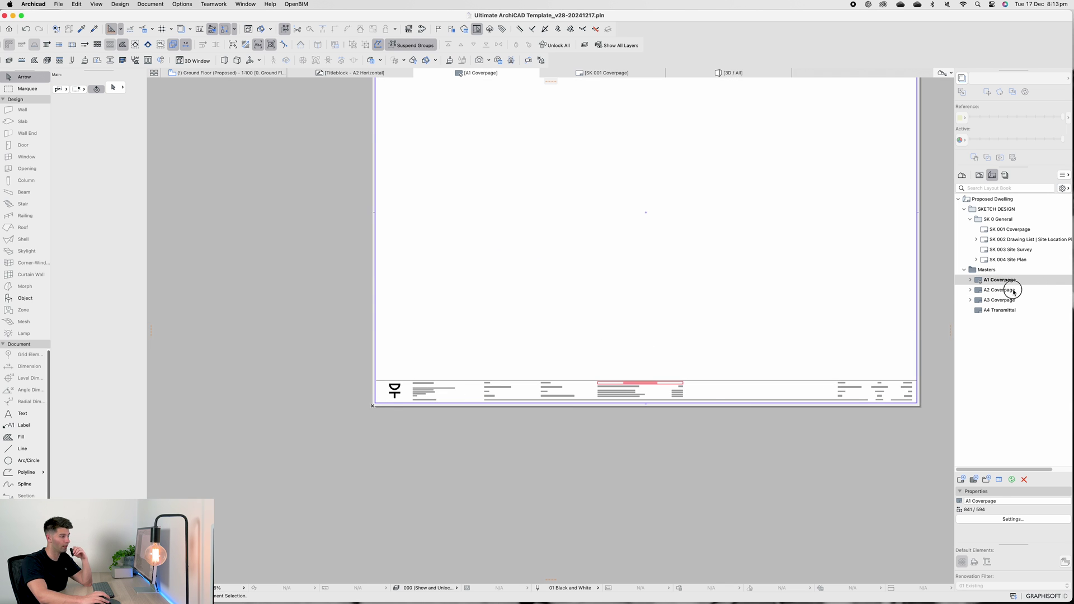
pyautogui.click(1014, 291)
pyautogui.click(1014, 300)
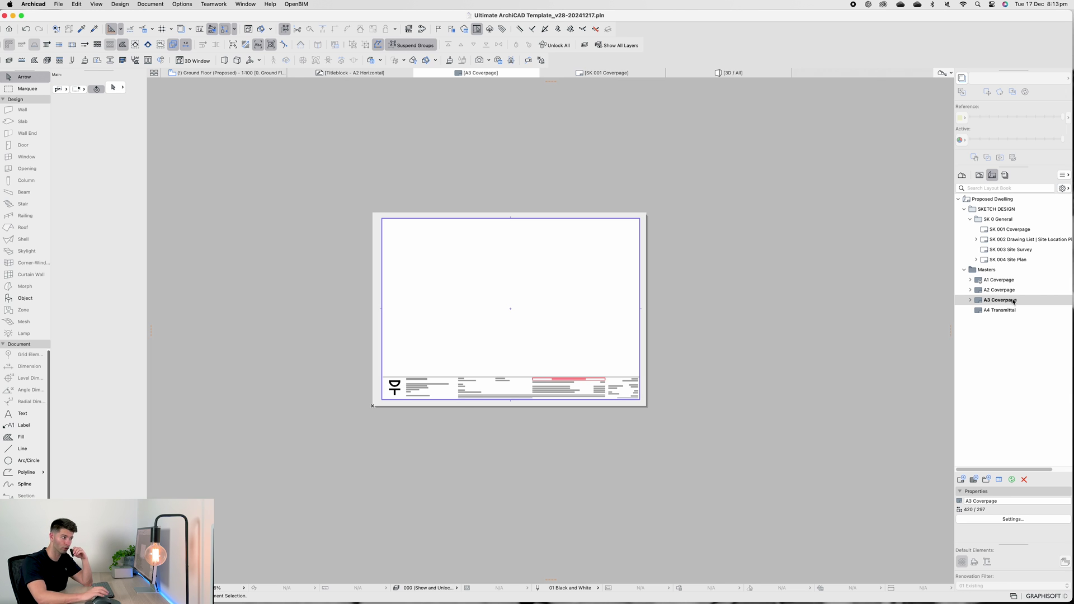
pyautogui.click(1001, 279)
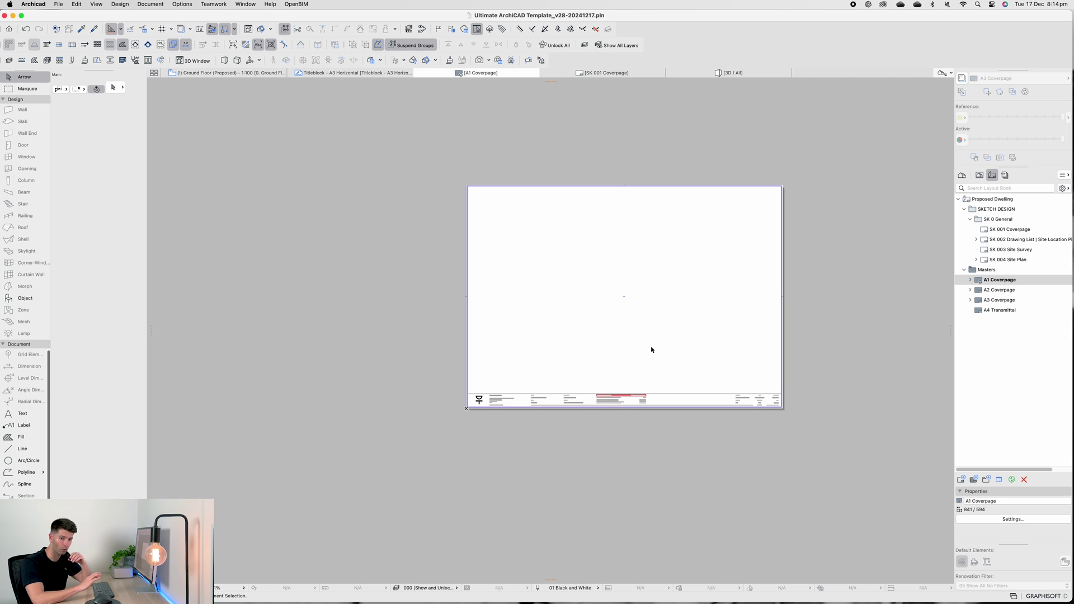
pyautogui.scroll(3, 651, 349)
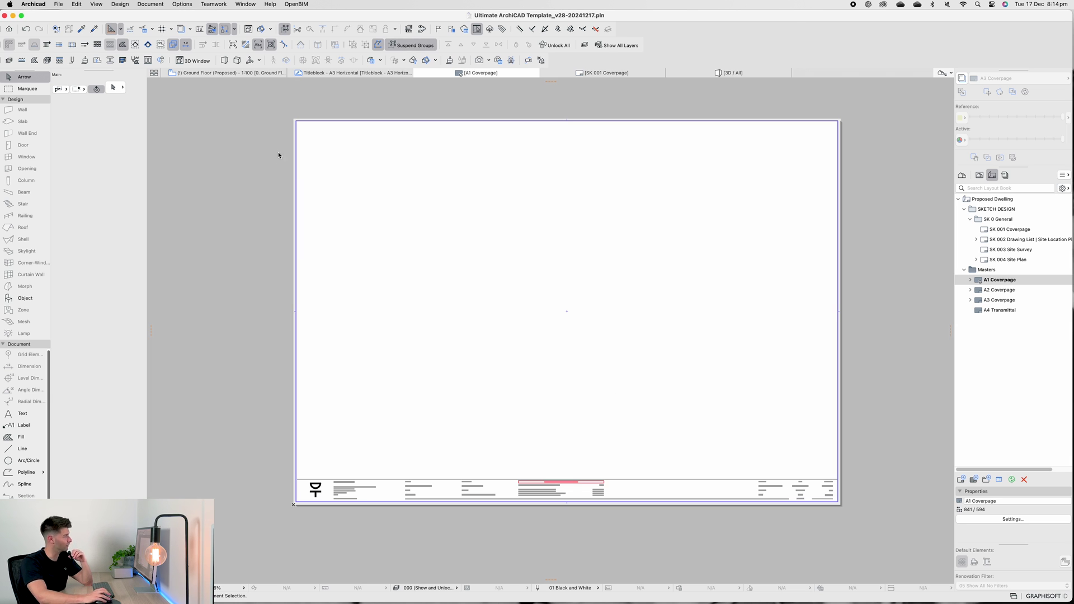
# From the Ground Floor plan, open Composites and show the Slabs folder's 1. Concrete on Ground composites
pyautogui.click(230, 73)
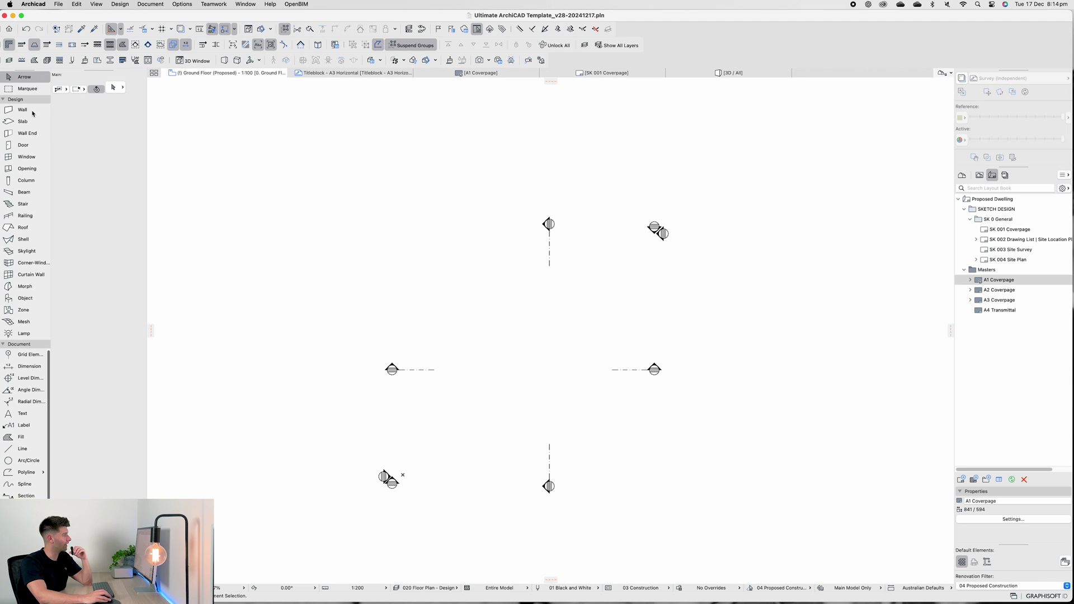
pyautogui.press('super+alt+c')
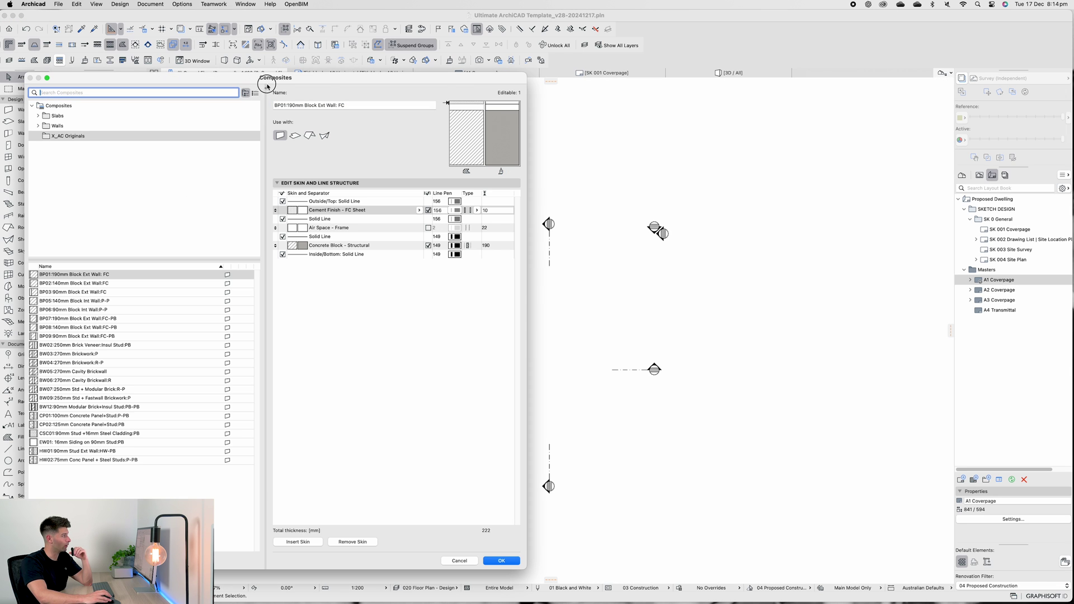
pyautogui.moveTo(283, 84); pyautogui.dragTo(653, 90)
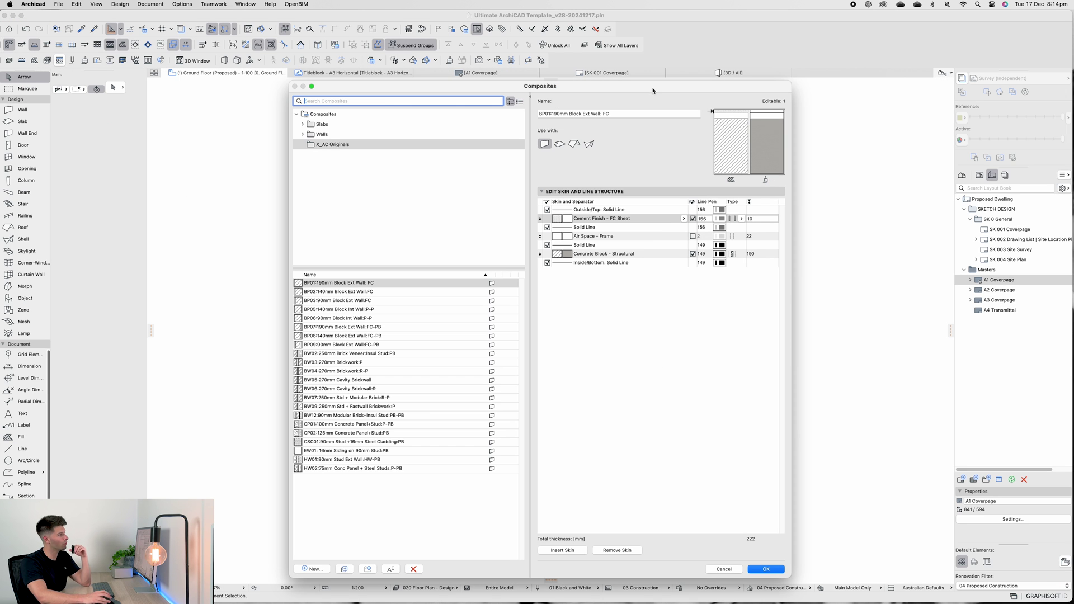
pyautogui.click(303, 134)
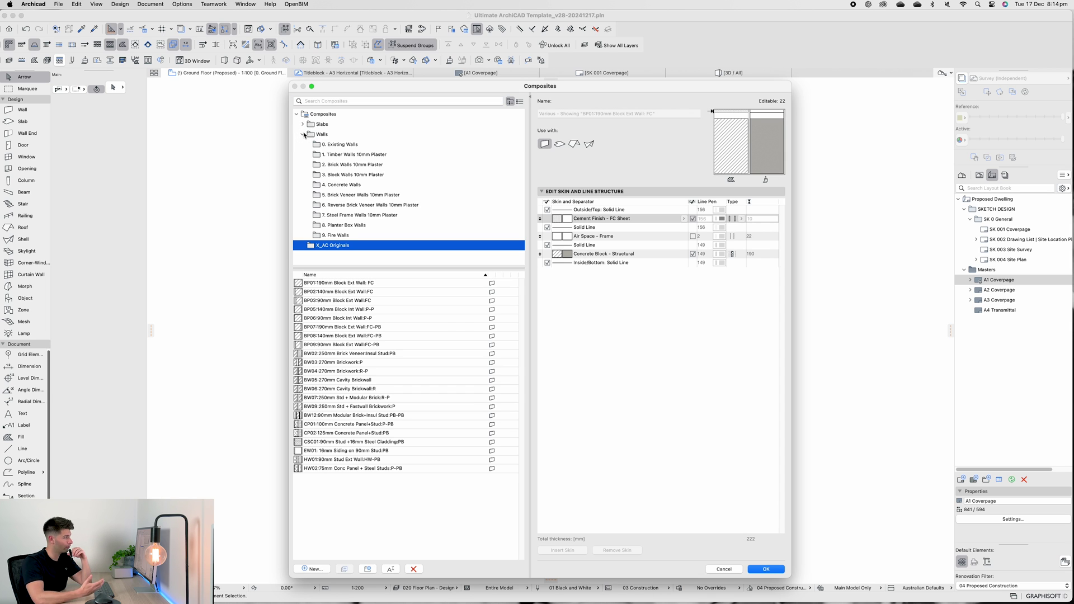
pyautogui.click(303, 134)
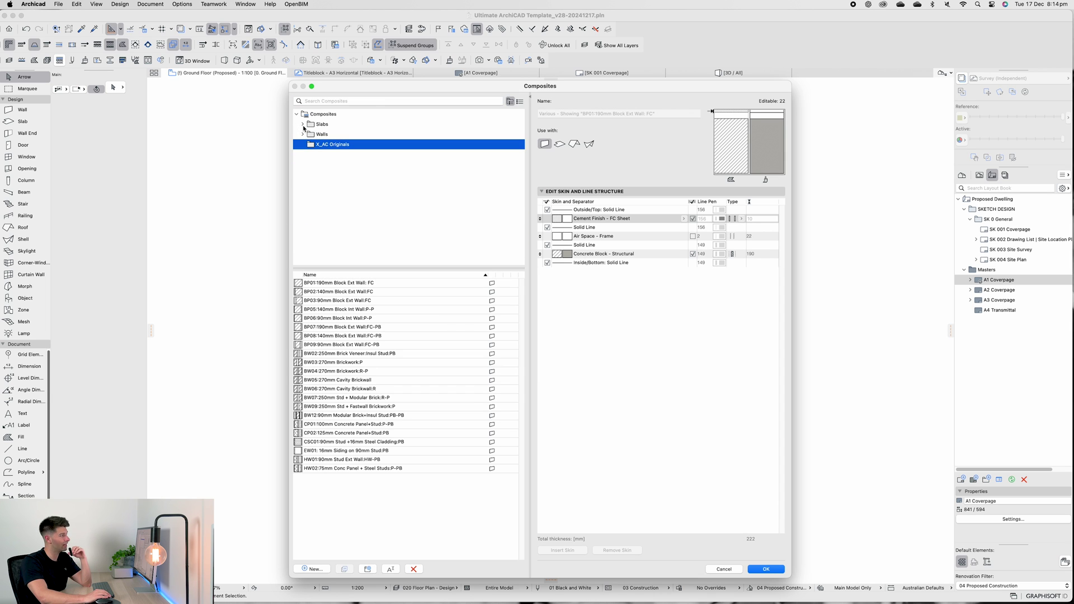
pyautogui.click(302, 124)
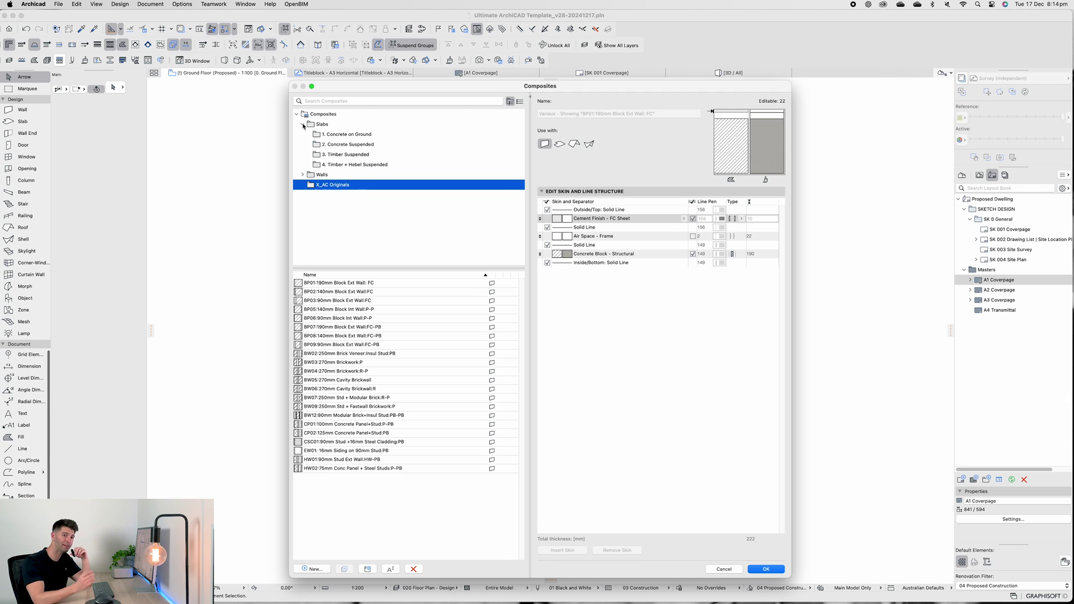
pyautogui.click(356, 134)
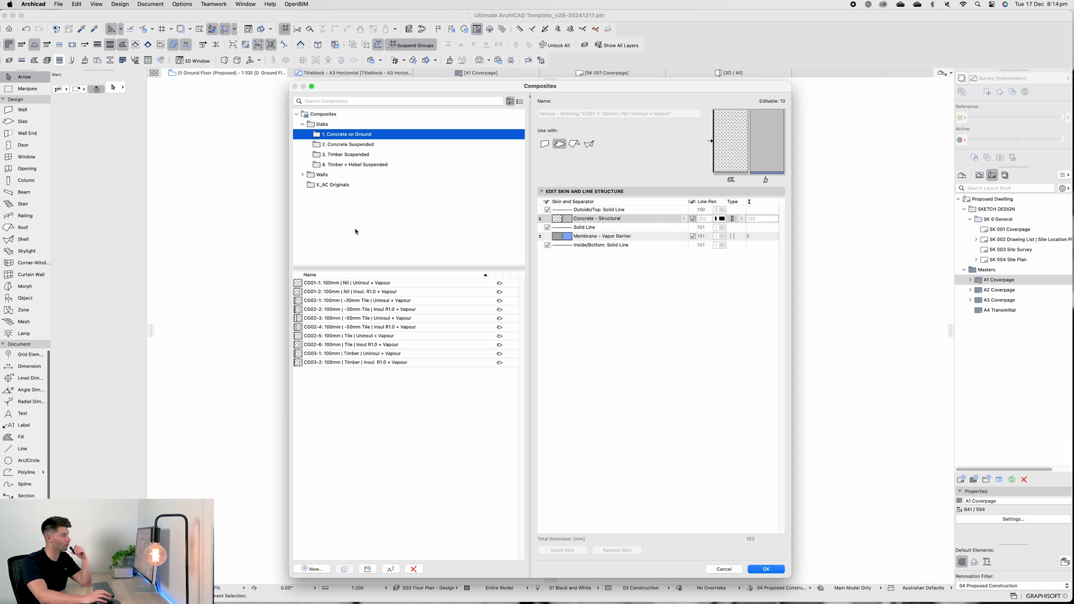
pyautogui.click(385, 283)
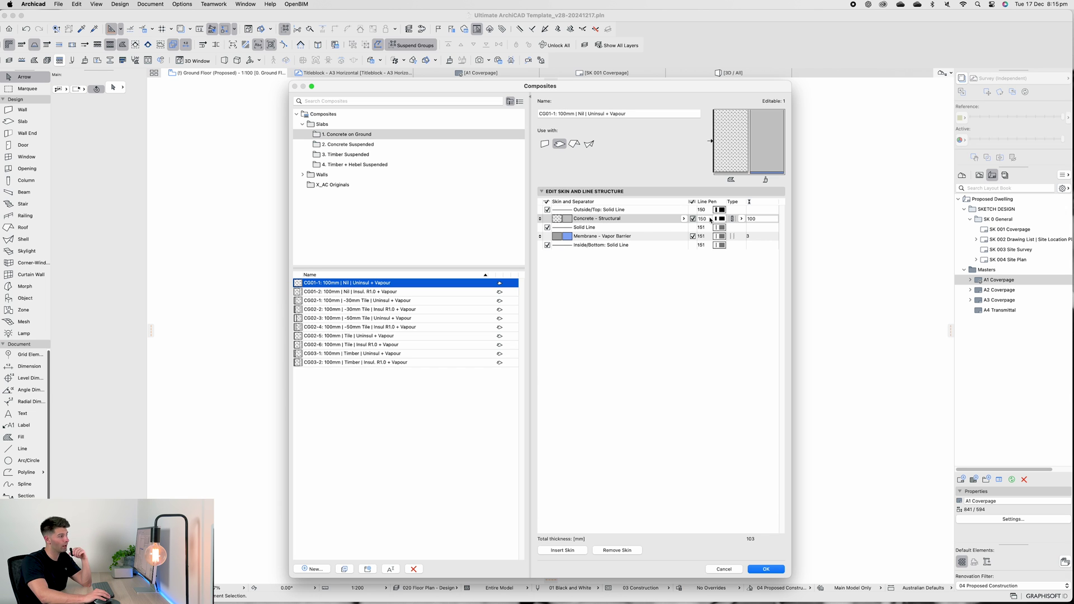
pyautogui.click(721, 219)
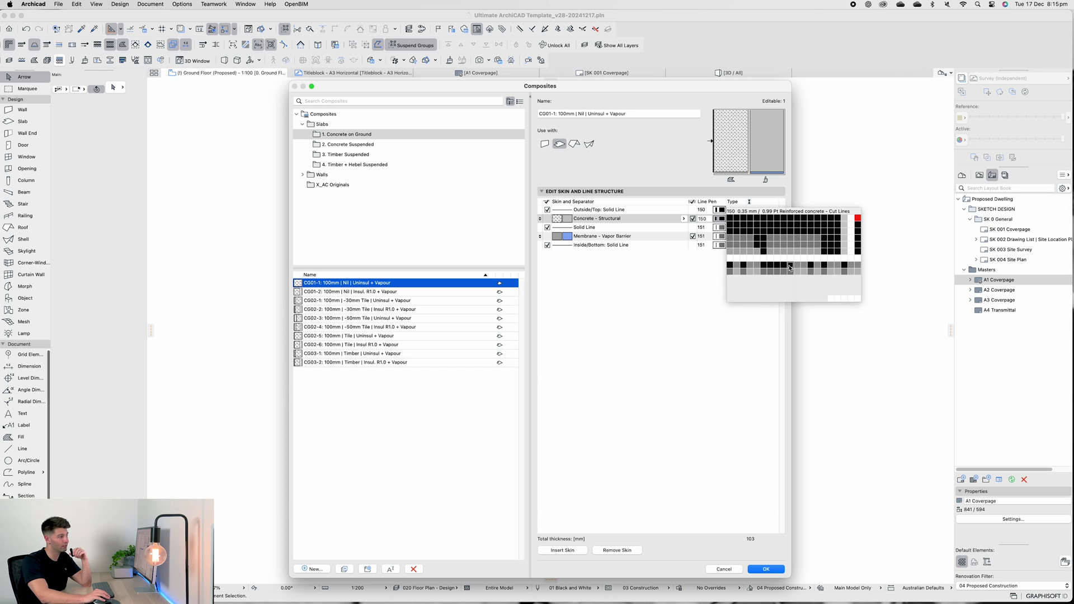
pyautogui.click(700, 291)
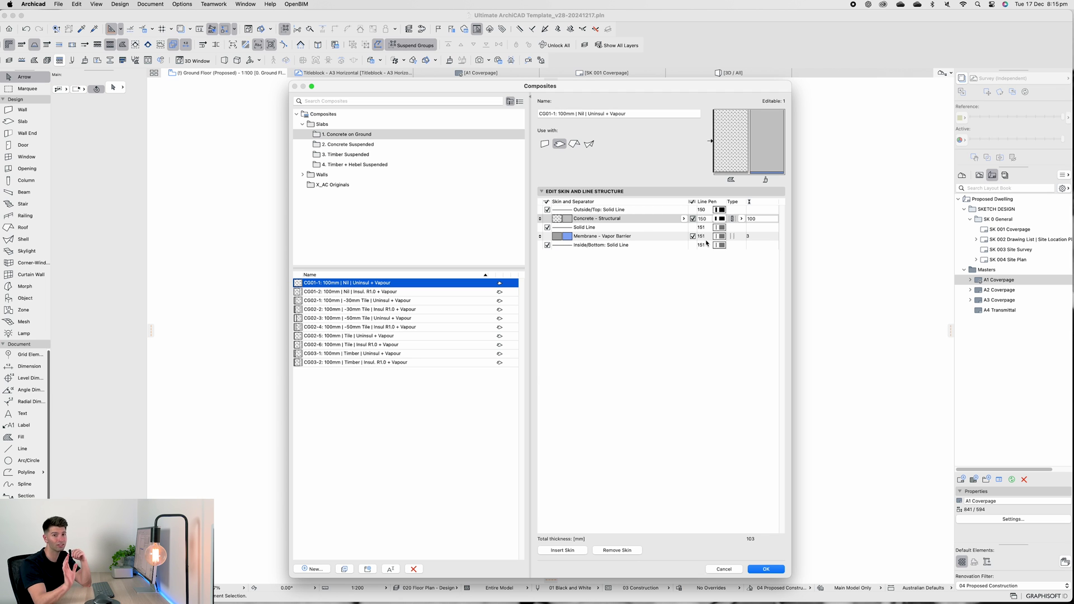
# Review composites CG01-2 through CG03-1, then list the 2. Concrete Suspended slabs
pyautogui.click(440, 291)
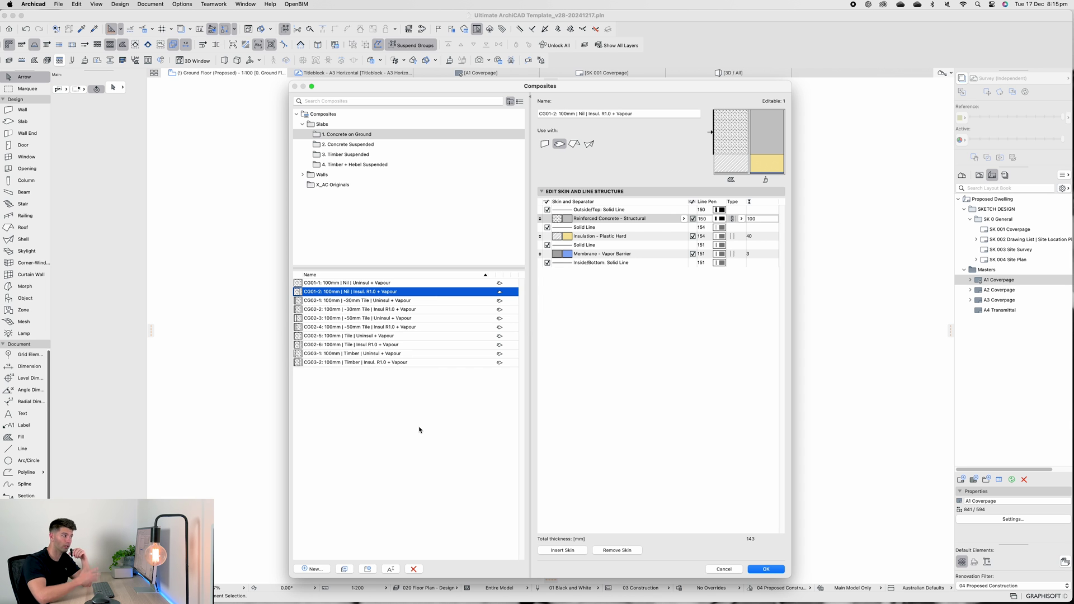
pyautogui.press('Down')
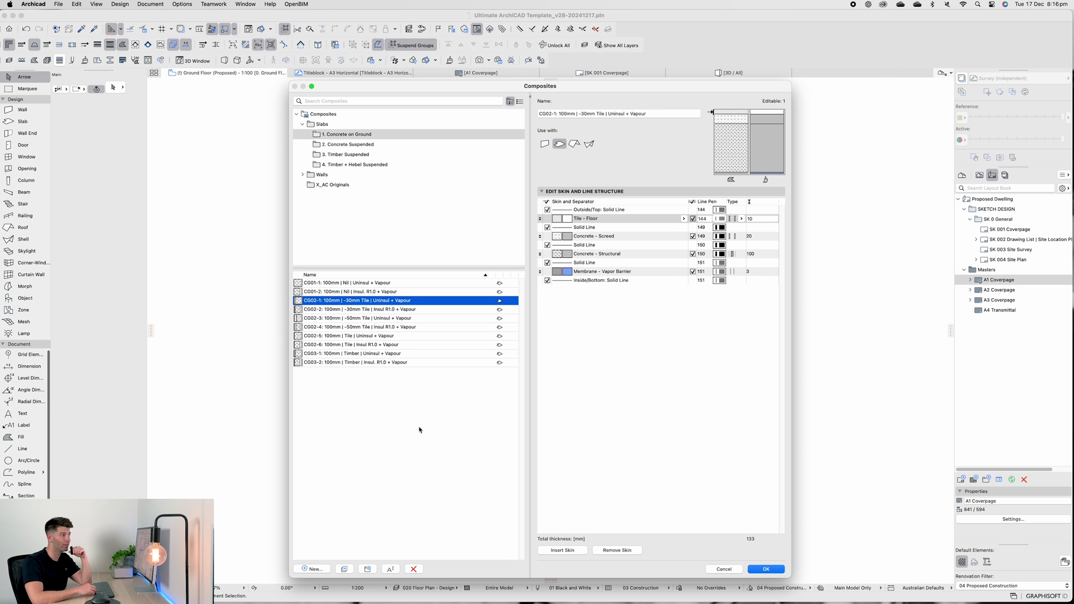
pyautogui.press('Down')
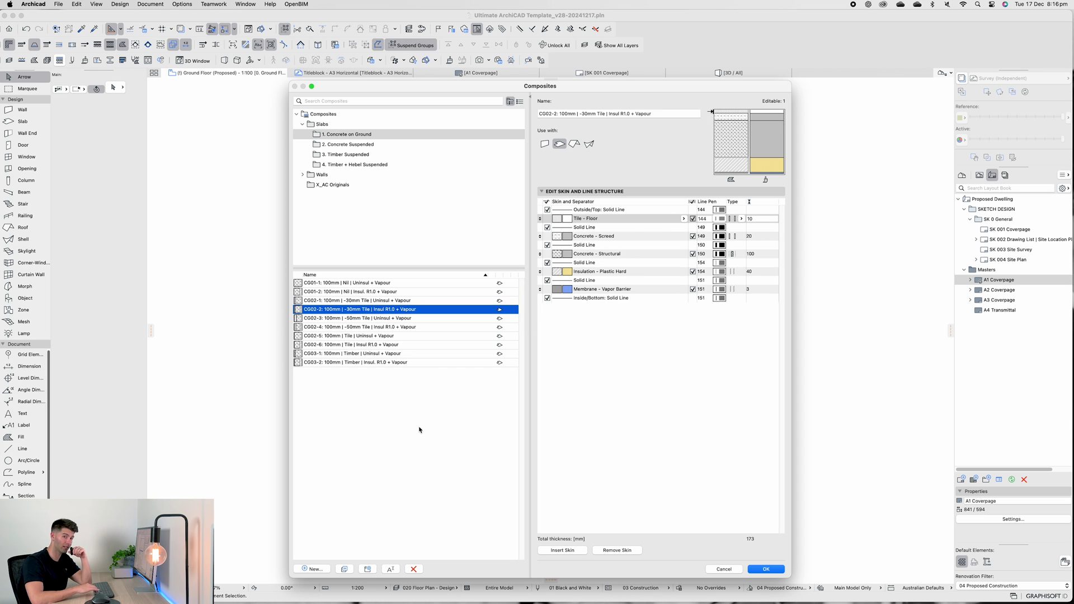
pyautogui.press('Down')
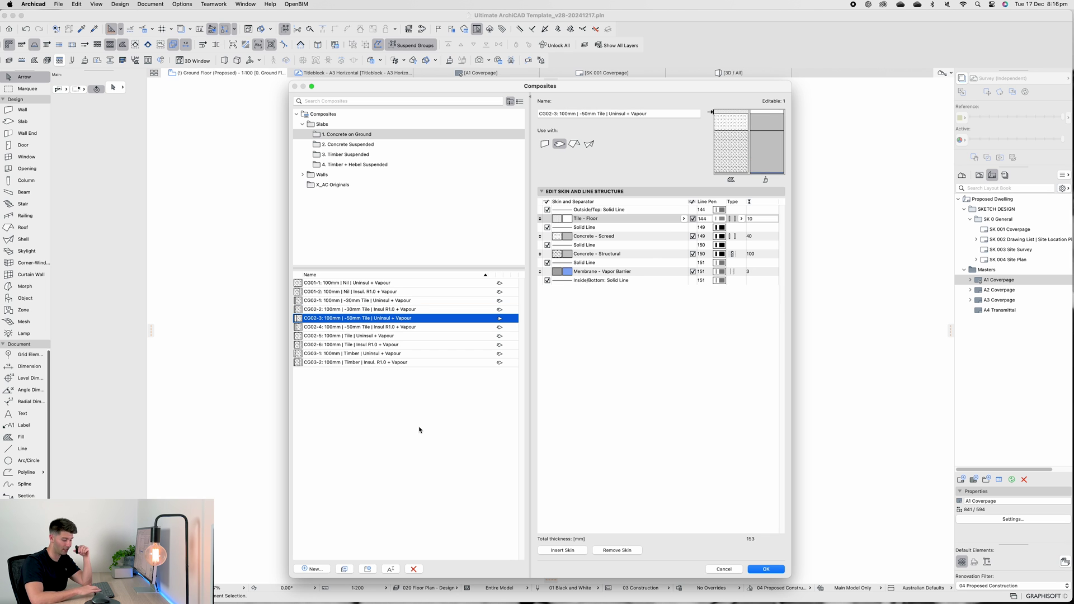
pyautogui.press('Down')
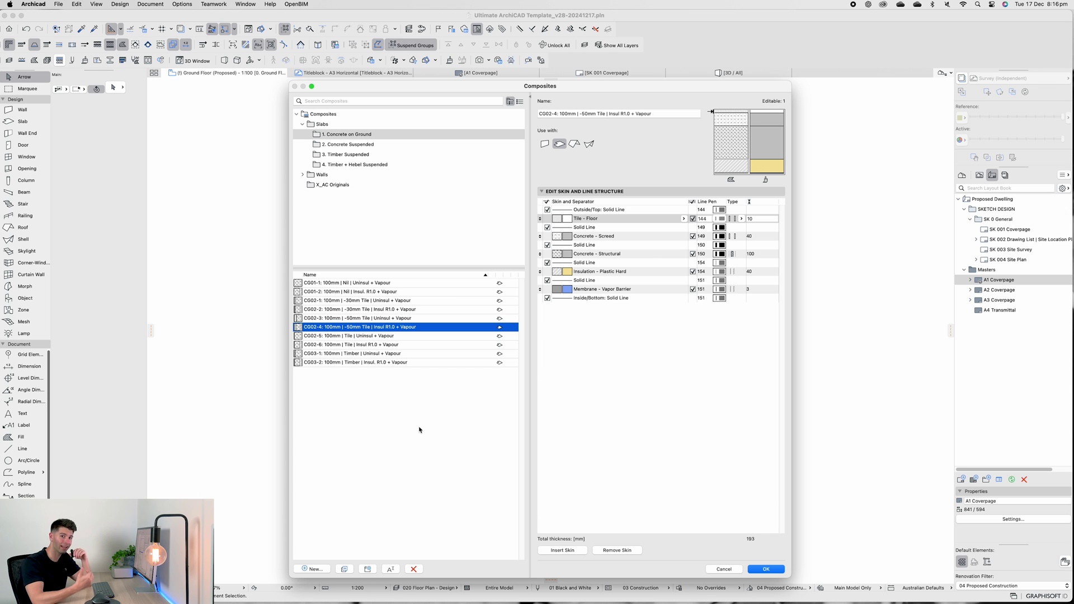
pyautogui.press('Down')
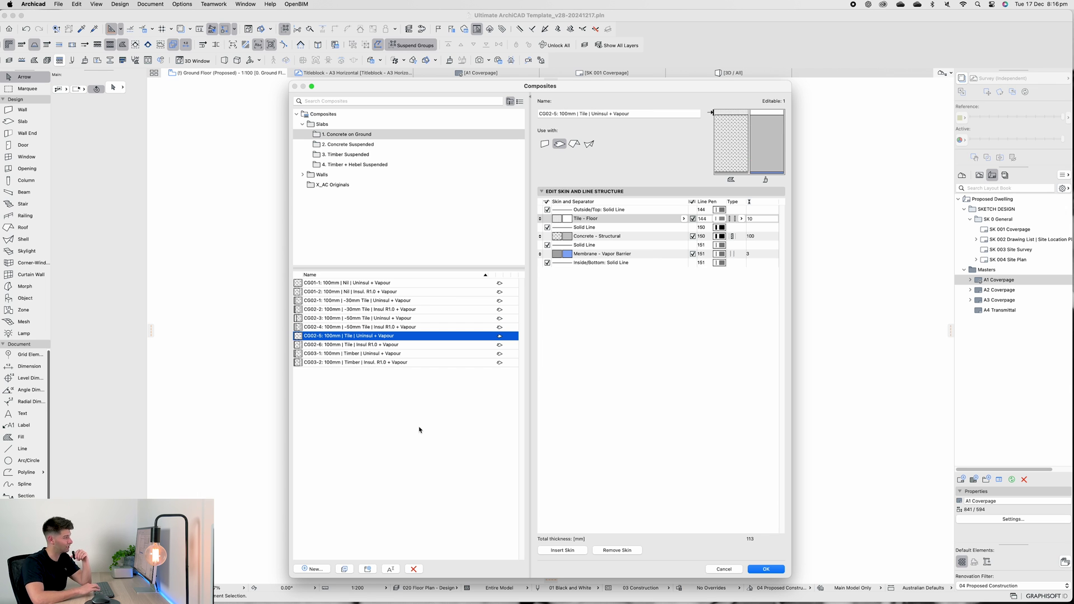
pyautogui.press('Down')
pyautogui.press('Down')
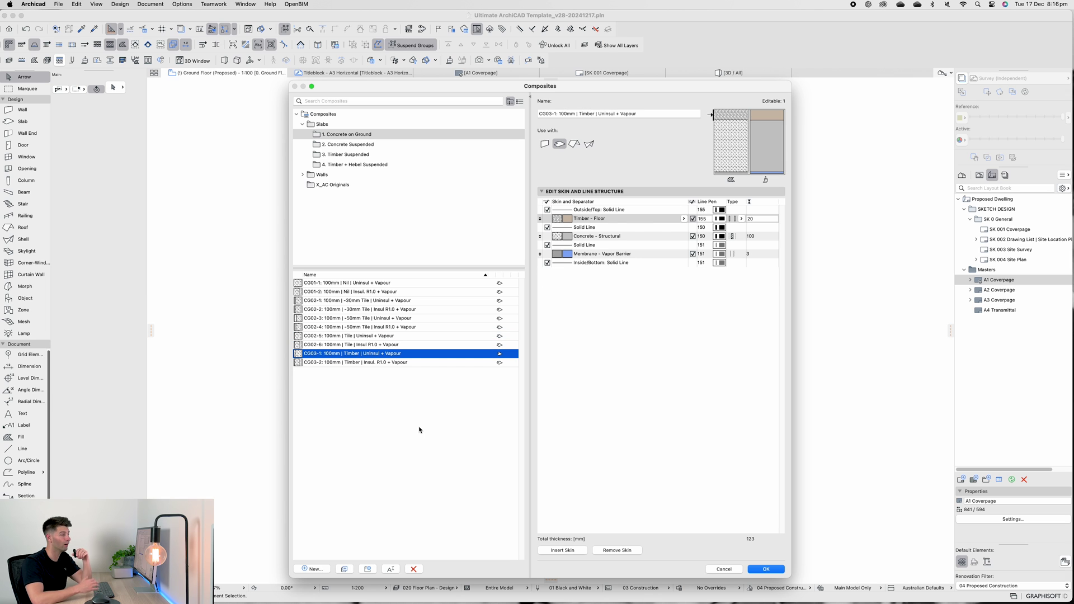
pyautogui.press('Down')
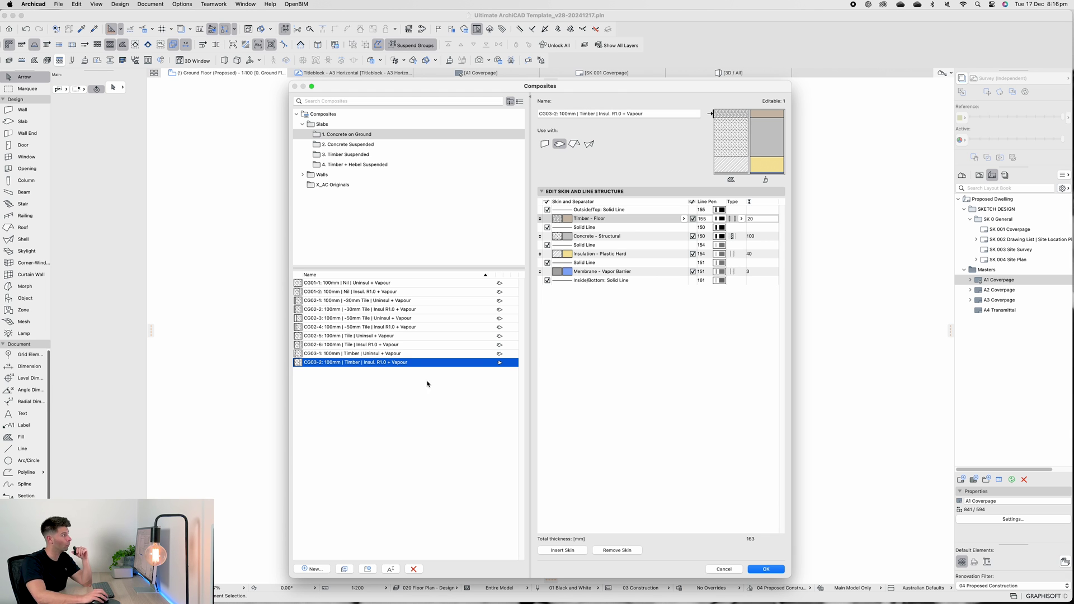
pyautogui.click(362, 145)
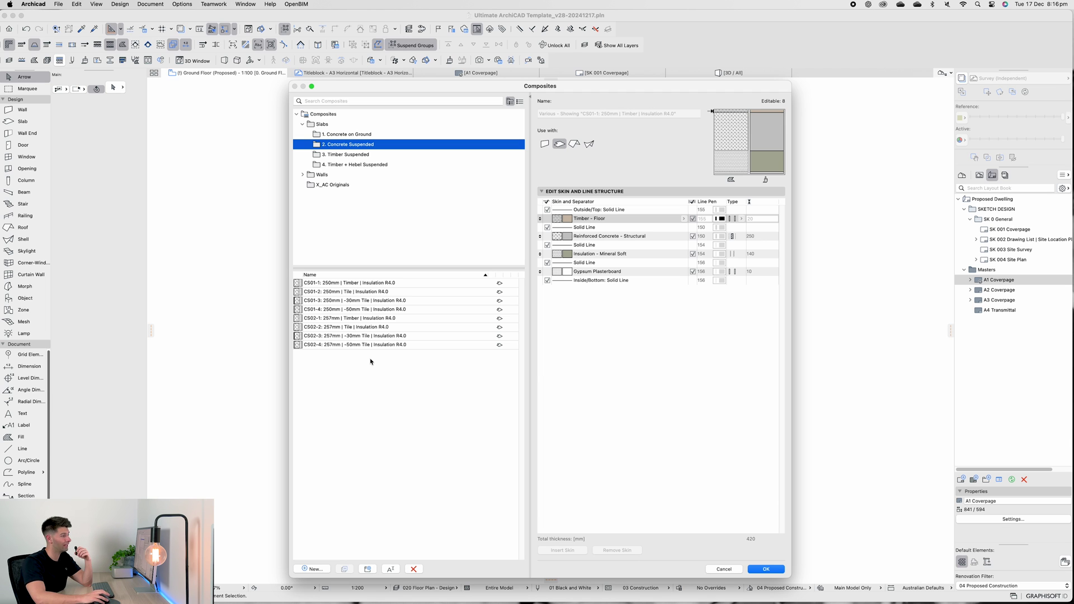
pyautogui.click(413, 284)
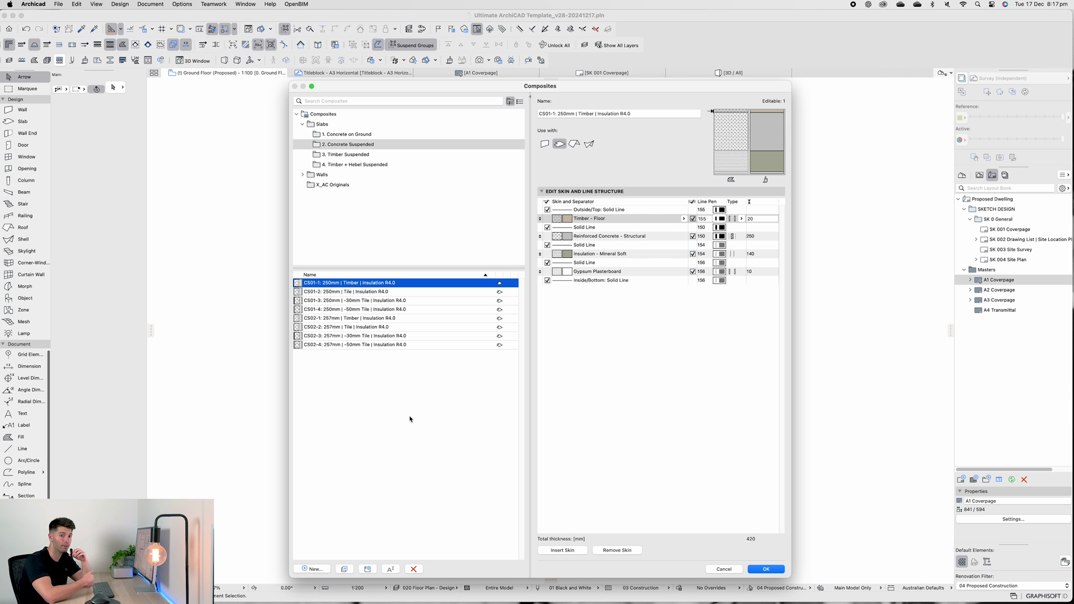
pyautogui.press('Down')
pyautogui.press('Down')
pyautogui.press('Down')
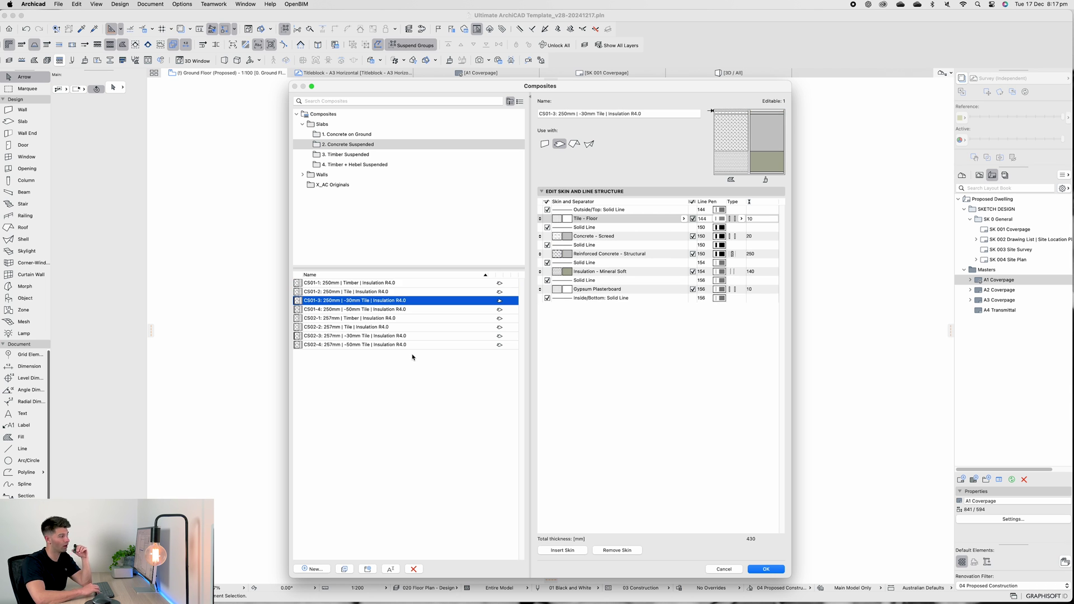
pyautogui.press('Down')
pyautogui.press('Down')
pyautogui.press('Down')
pyautogui.press('Down')
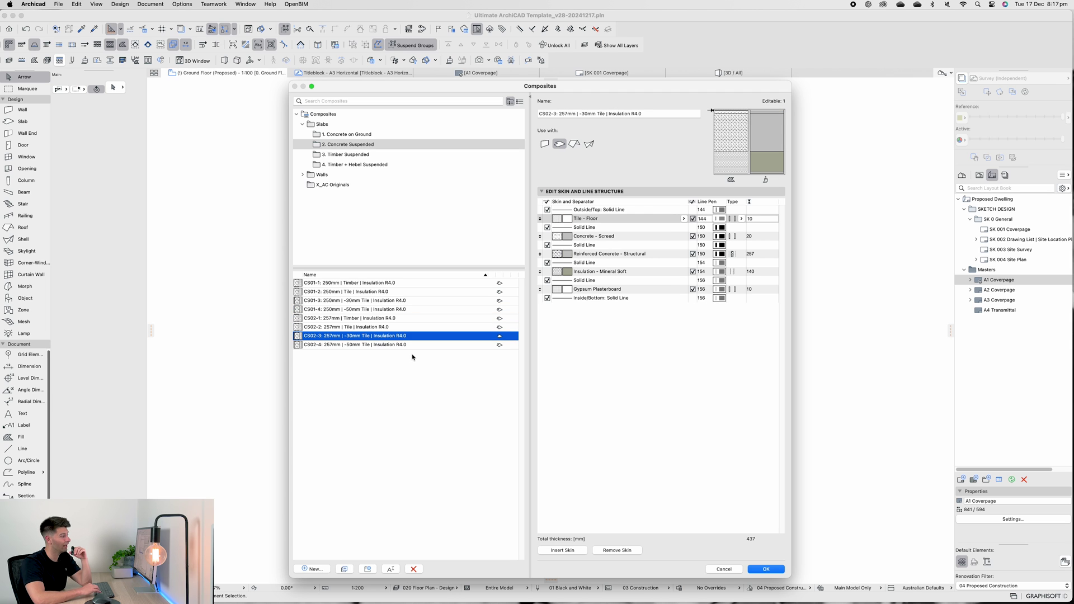
pyautogui.press('Up')
pyautogui.press('Up')
pyautogui.press('Up')
pyautogui.press('Up')
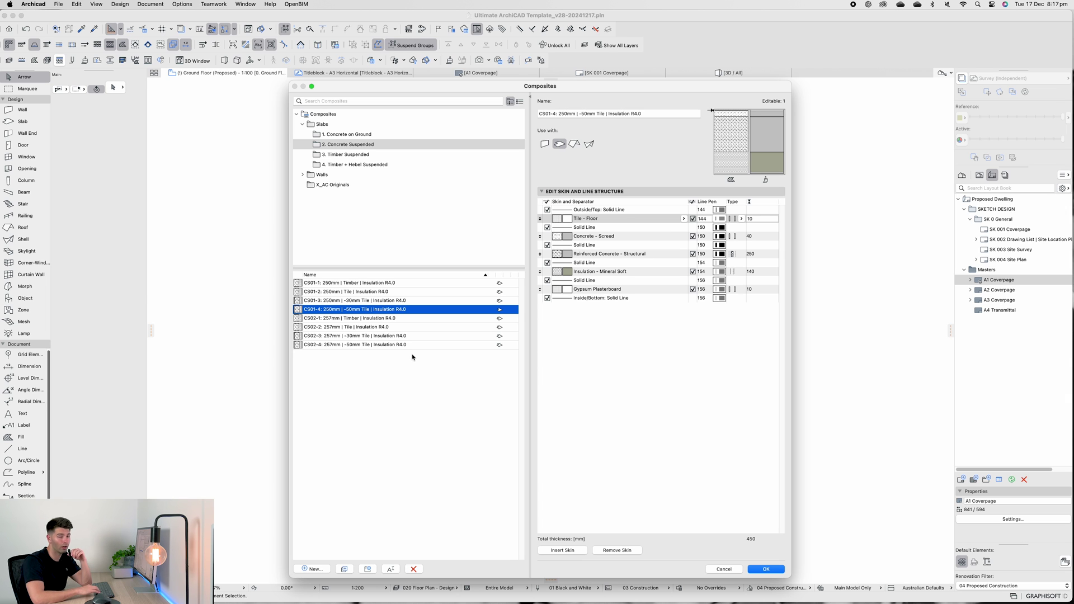
pyautogui.press('Up')
pyautogui.press('Up')
pyautogui.press('Up')
pyautogui.press('Down')
pyautogui.press('Down')
pyautogui.press('Down')
pyautogui.press('Down')
pyautogui.press('Down')
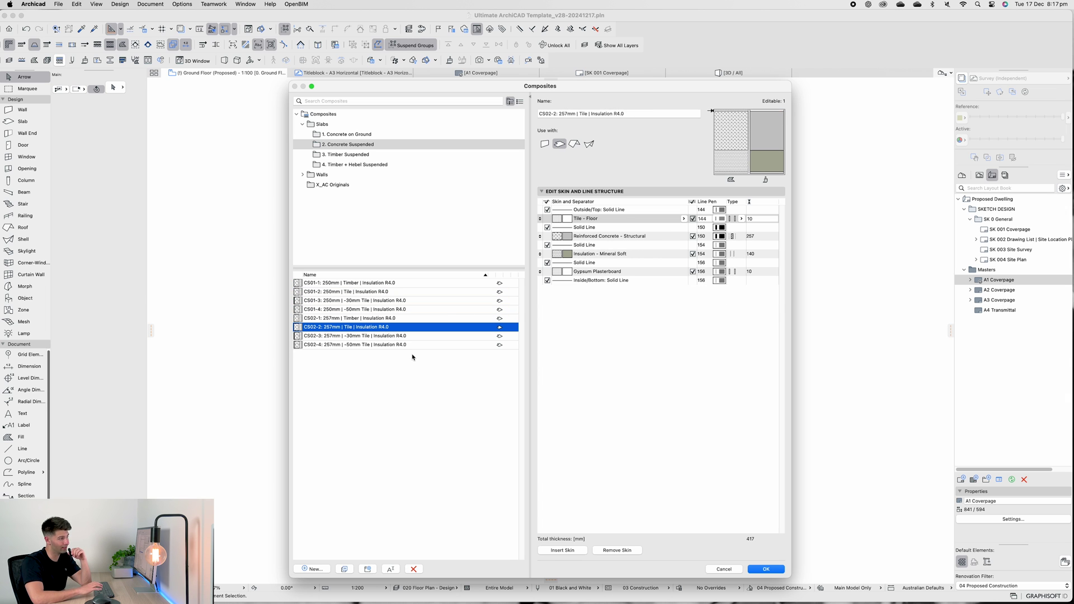
# List the 3. Timber Suspended composites and bring up the MiTek PosiStrut manual in Safari
pyautogui.click(375, 157)
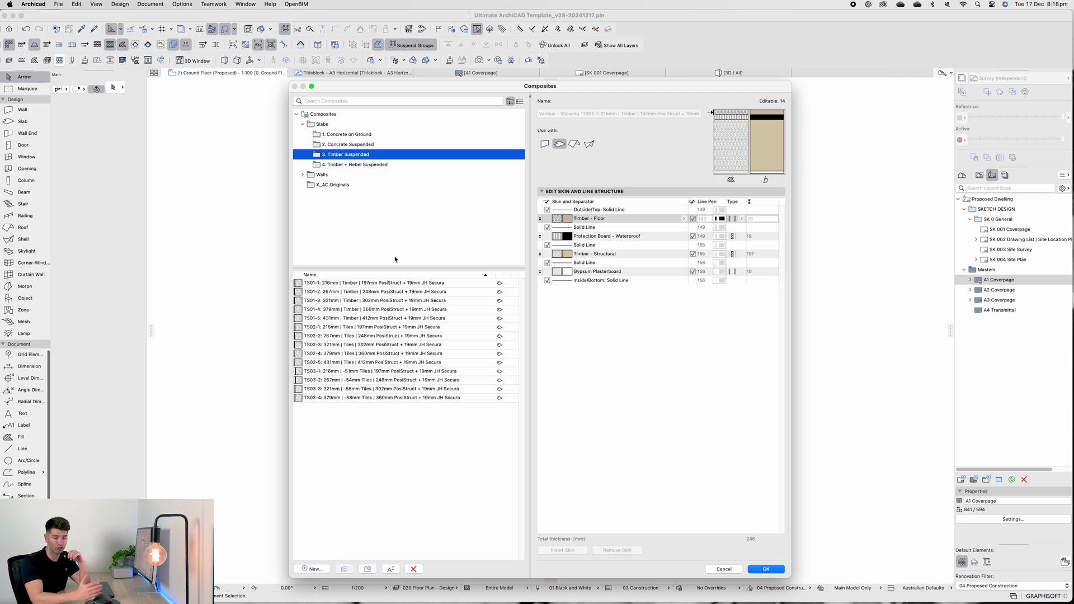
pyautogui.moveTo(388, 287)
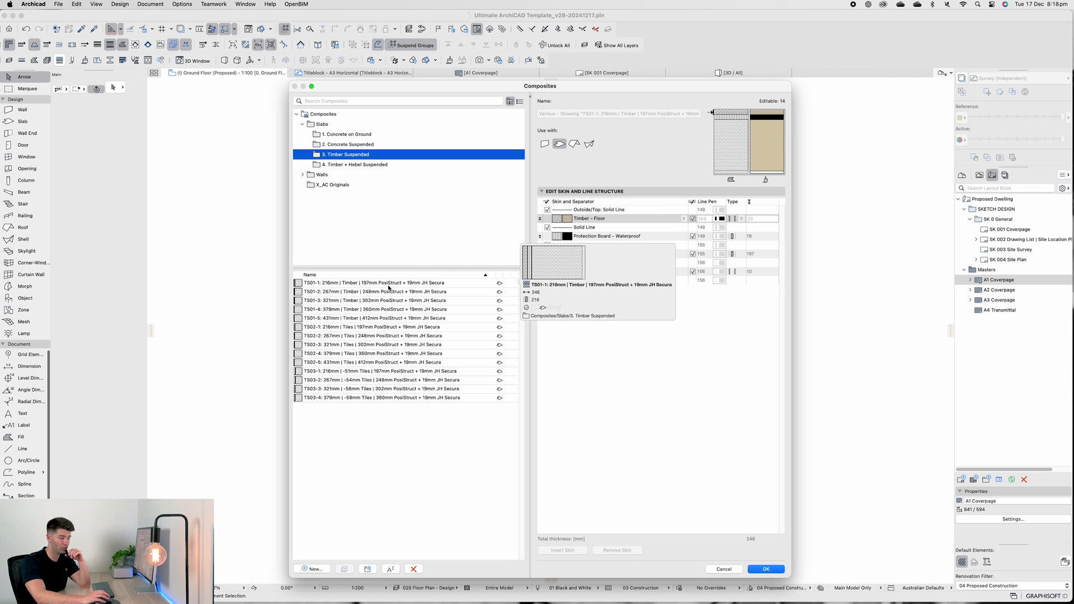
pyautogui.click(369, 590)
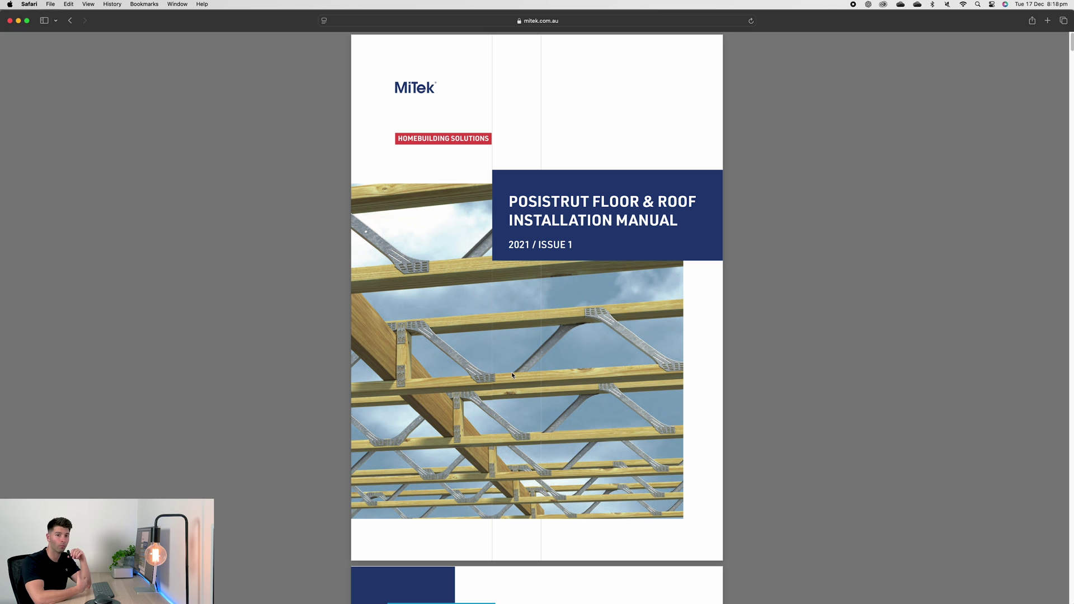
# Read through the PosiStrut Floor & Roof Installation Manual, then close Safari
pyautogui.scroll(-1, 537, 407)
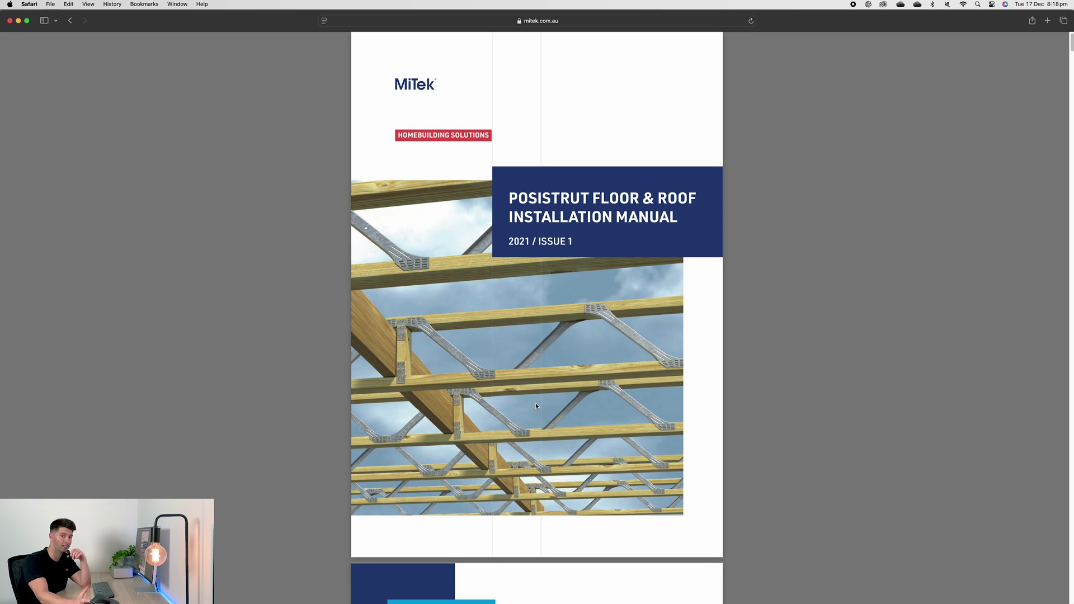
pyautogui.scroll(-1, 525, 399)
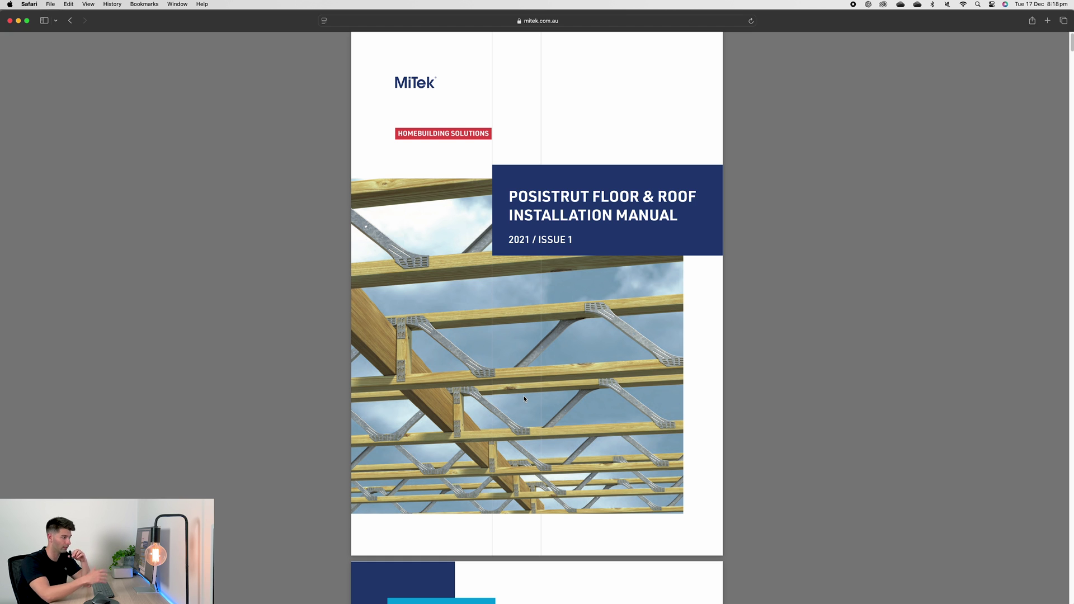
pyautogui.scroll(-5, 524, 399)
pyautogui.scroll(-20, 525, 399)
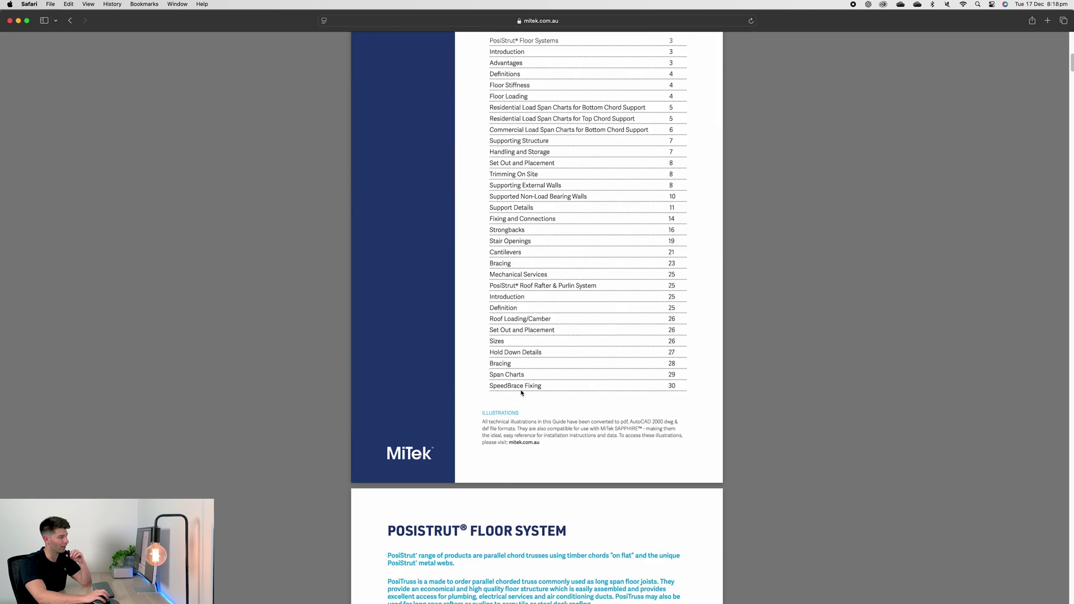
pyautogui.scroll(-1, 522, 393)
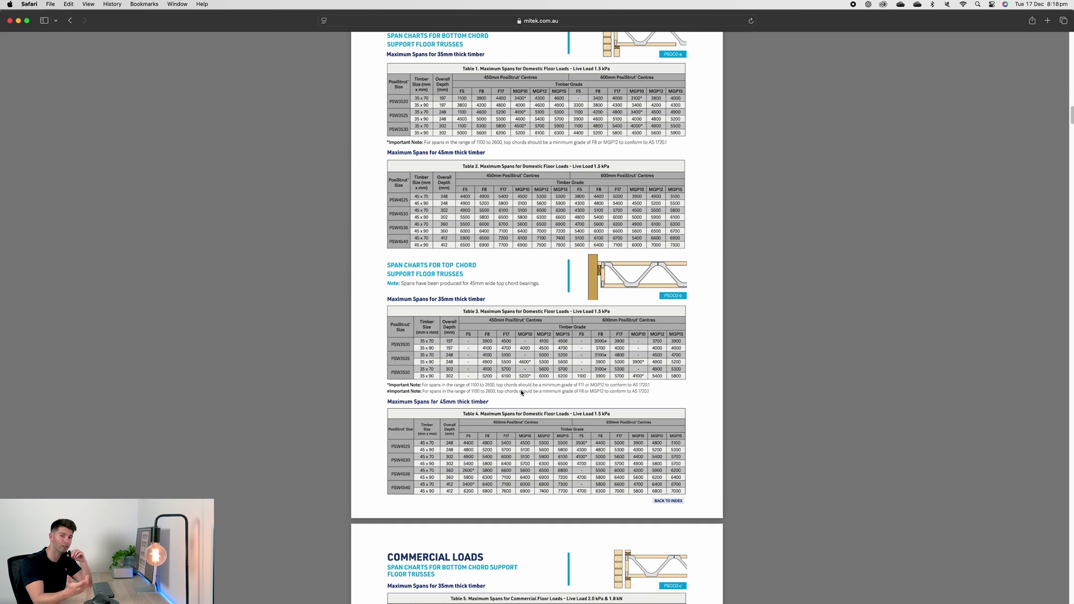
pyautogui.scroll(-20, 522, 393)
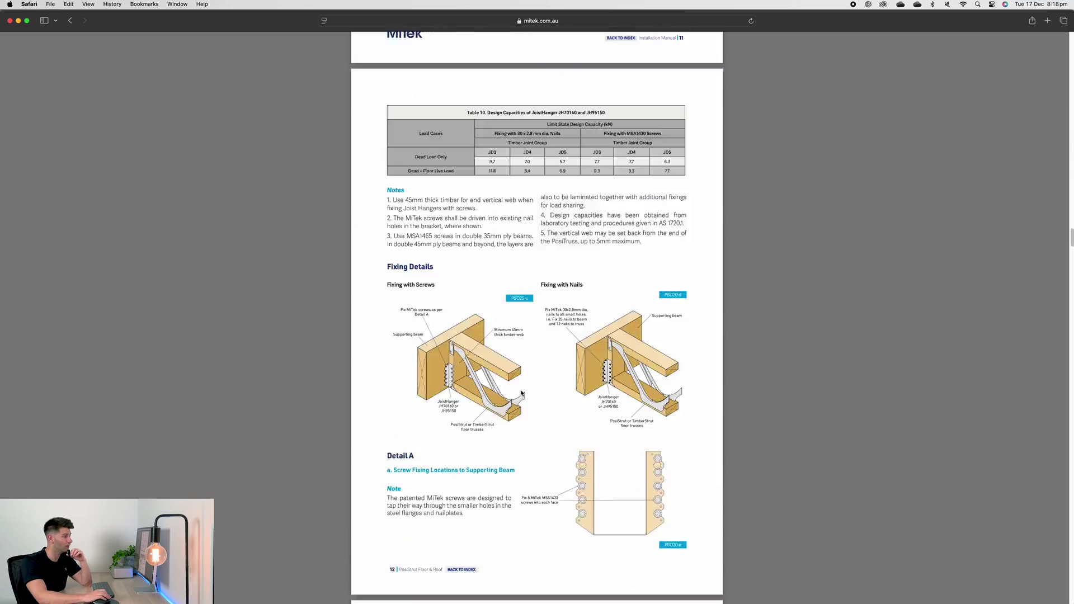
pyautogui.scroll(-20, 522, 393)
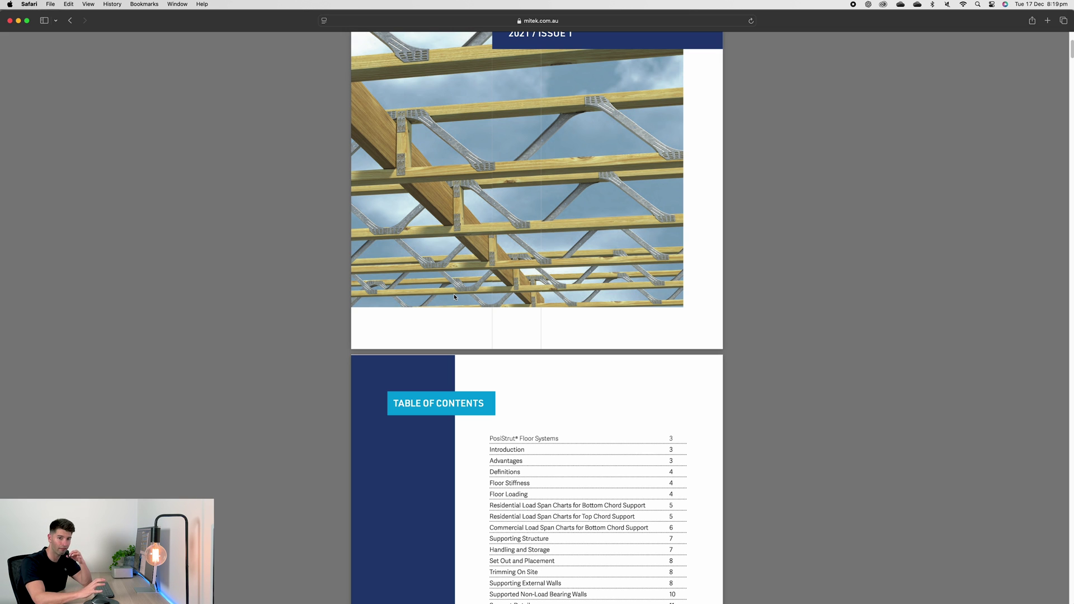
pyautogui.scroll(-10, 454, 297)
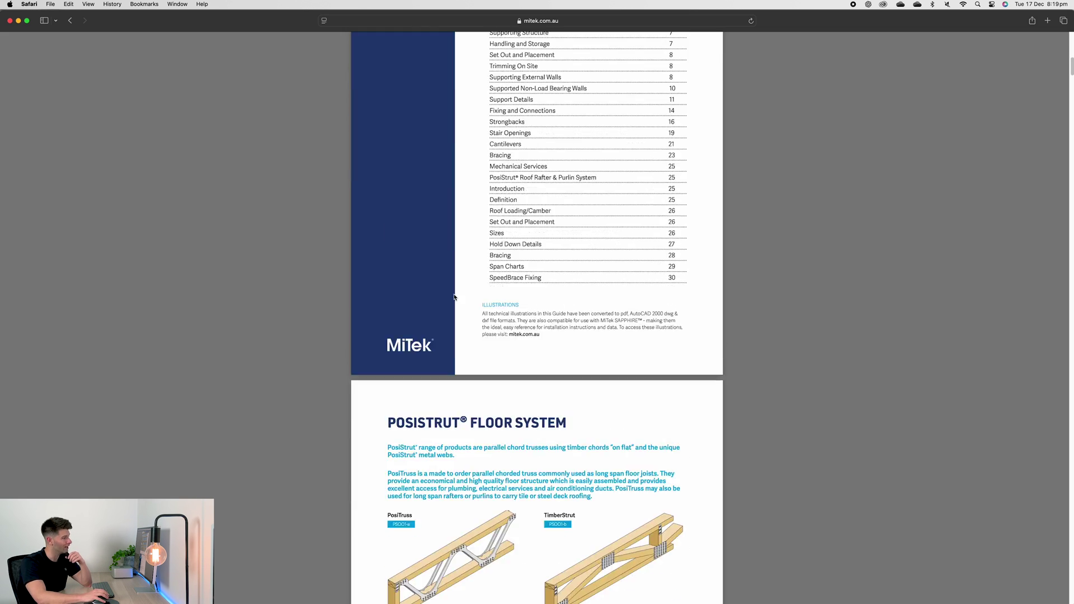
pyautogui.scroll(-3, 454, 296)
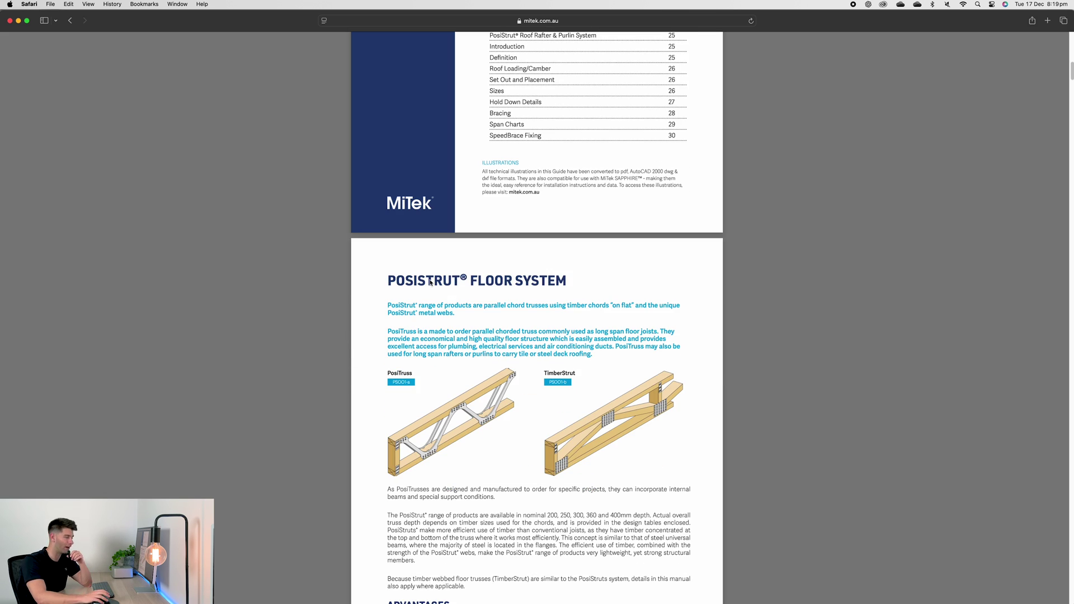
pyautogui.click(9, 21)
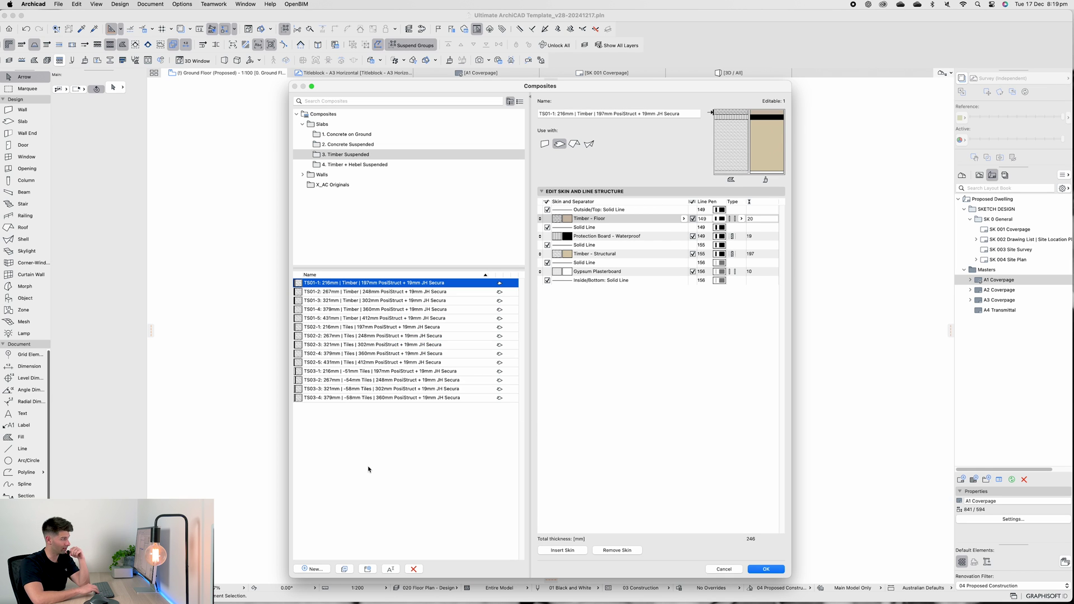
pyautogui.press('Down')
pyautogui.press('Down')
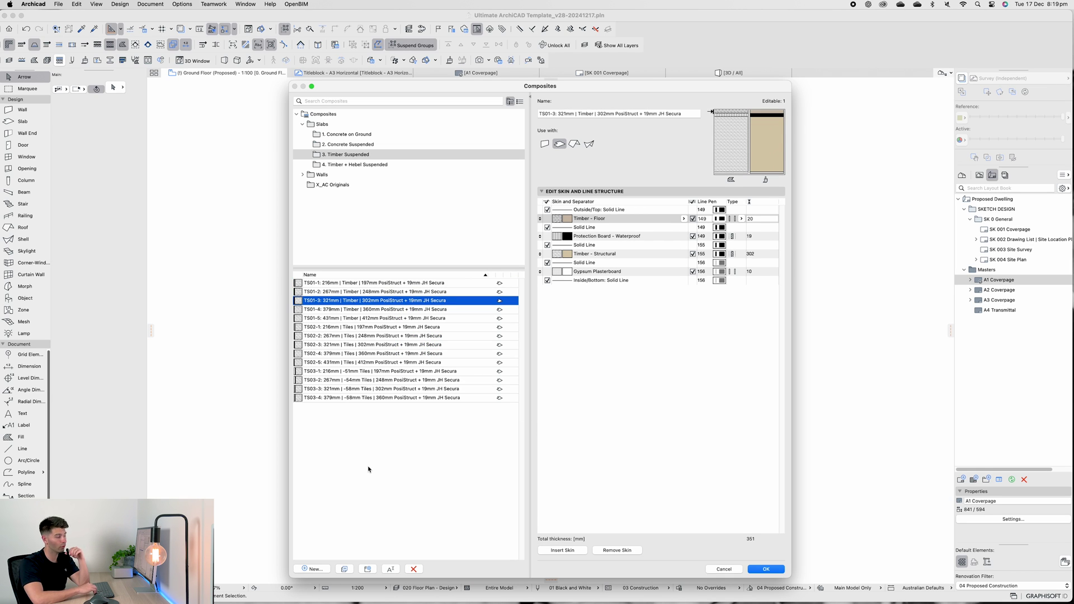
pyautogui.press('Down')
pyautogui.press('Down')
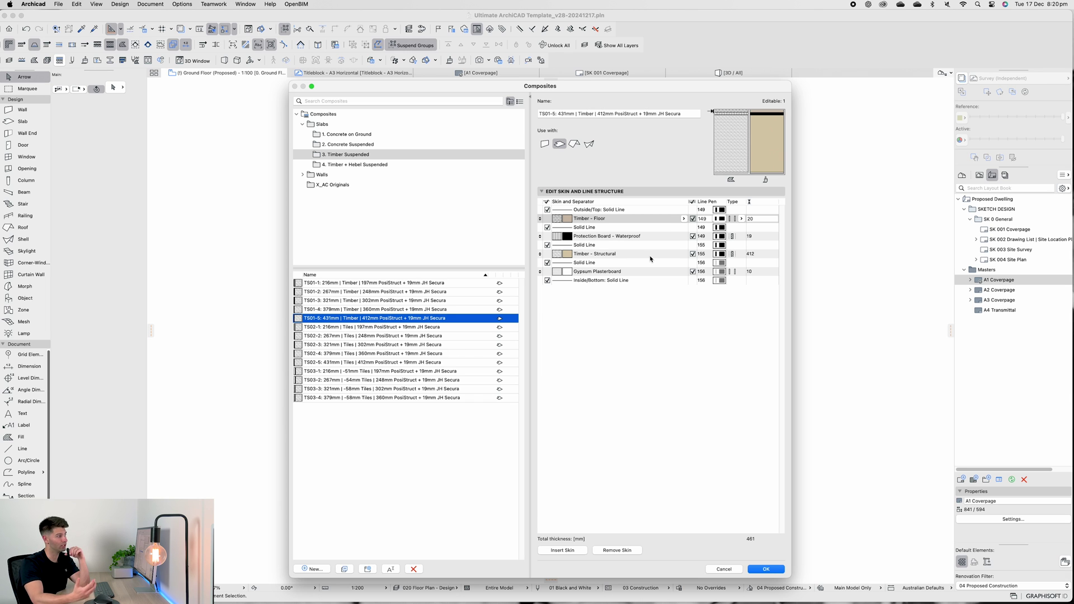
pyautogui.press('Up')
pyautogui.press('Up')
pyautogui.press('Up')
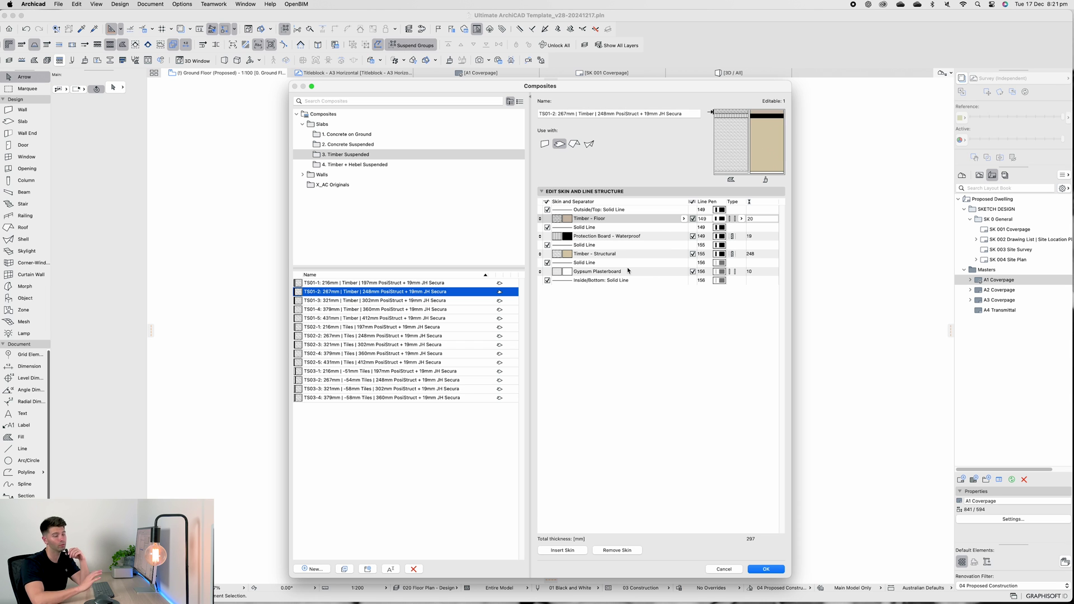
pyautogui.click(481, 327)
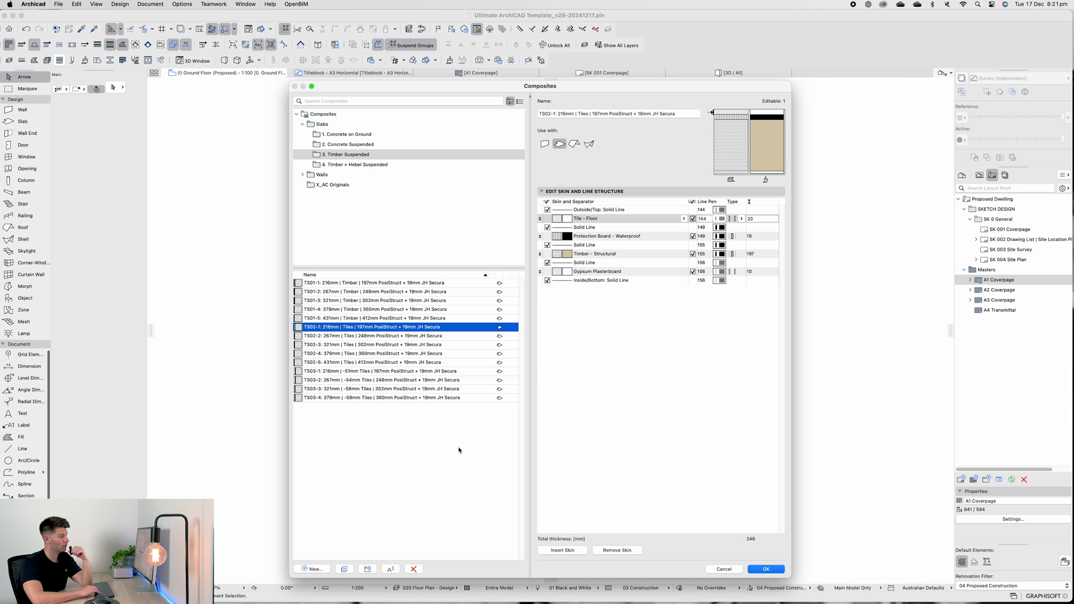
# Step through the TS02 tile composites to TS03-1, comparing TS02-2 against TS03-1
pyautogui.press('Down')
pyautogui.press('Down')
pyautogui.press('Down')
pyautogui.press('Down')
pyautogui.press('Up')
pyautogui.press('Up')
pyautogui.press('Up')
pyautogui.press('Up')
pyautogui.press('Down')
pyautogui.press('Down')
pyautogui.press('Down')
pyautogui.press('Up')
pyautogui.press('Up')
pyautogui.press('Up')
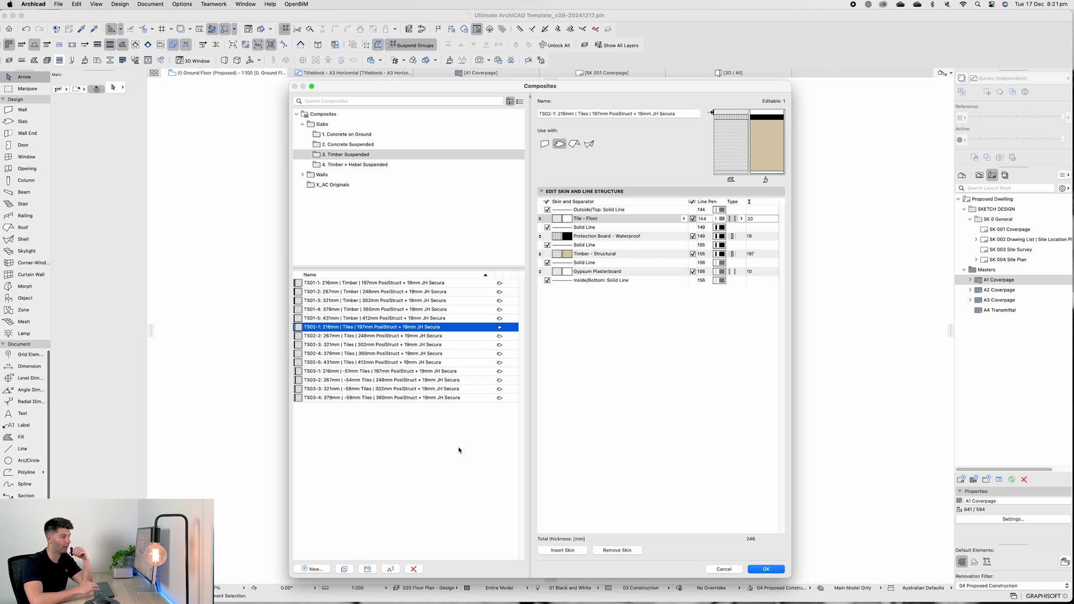
pyautogui.press('Down')
pyautogui.press('Down')
pyautogui.press('Down')
pyautogui.press('Down')
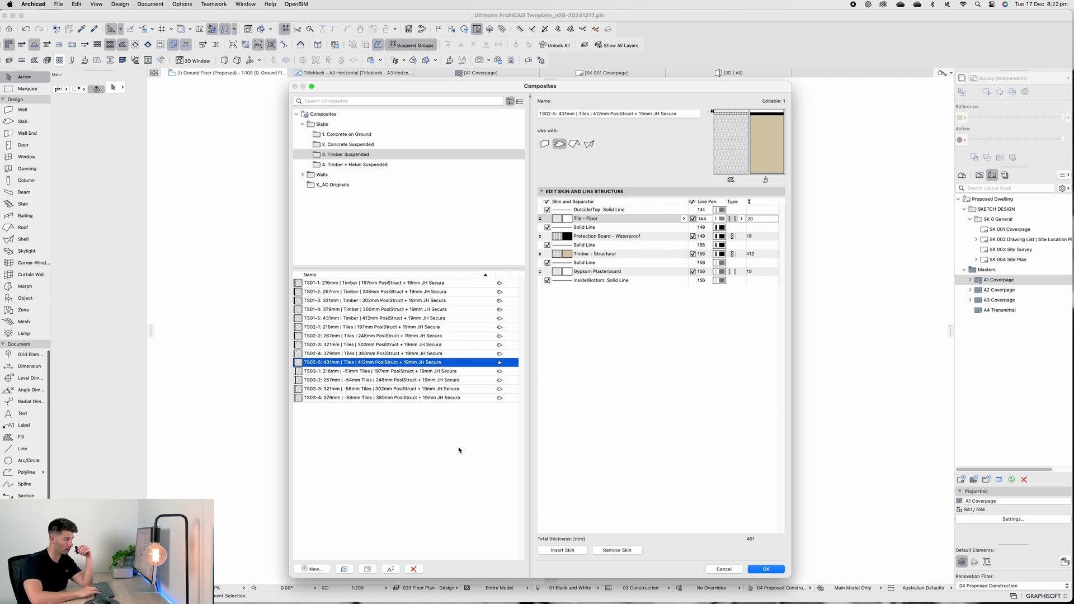
pyautogui.press('Down')
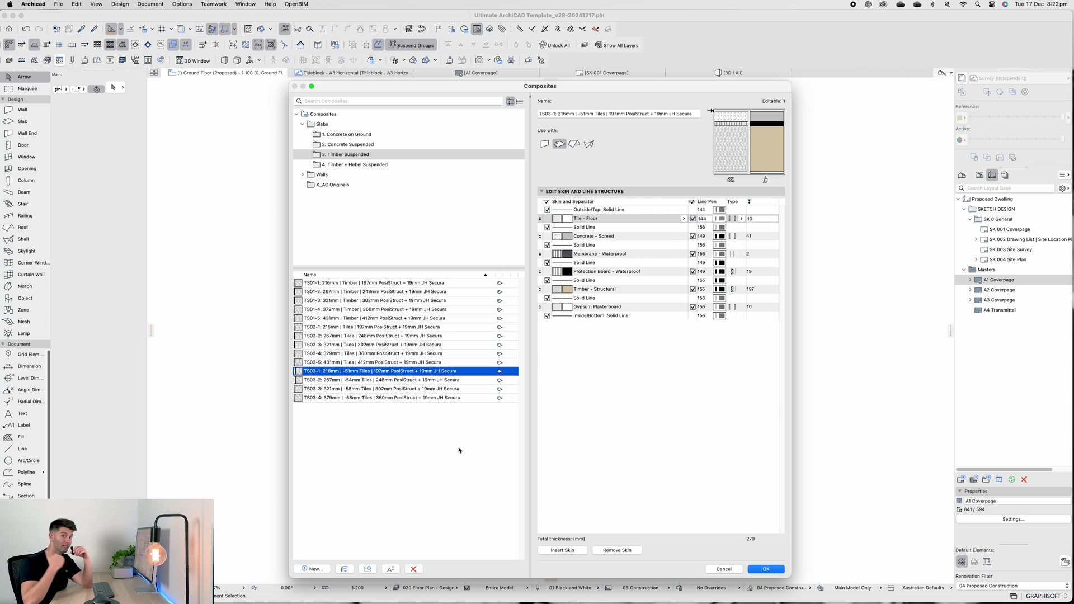
pyautogui.click(347, 337)
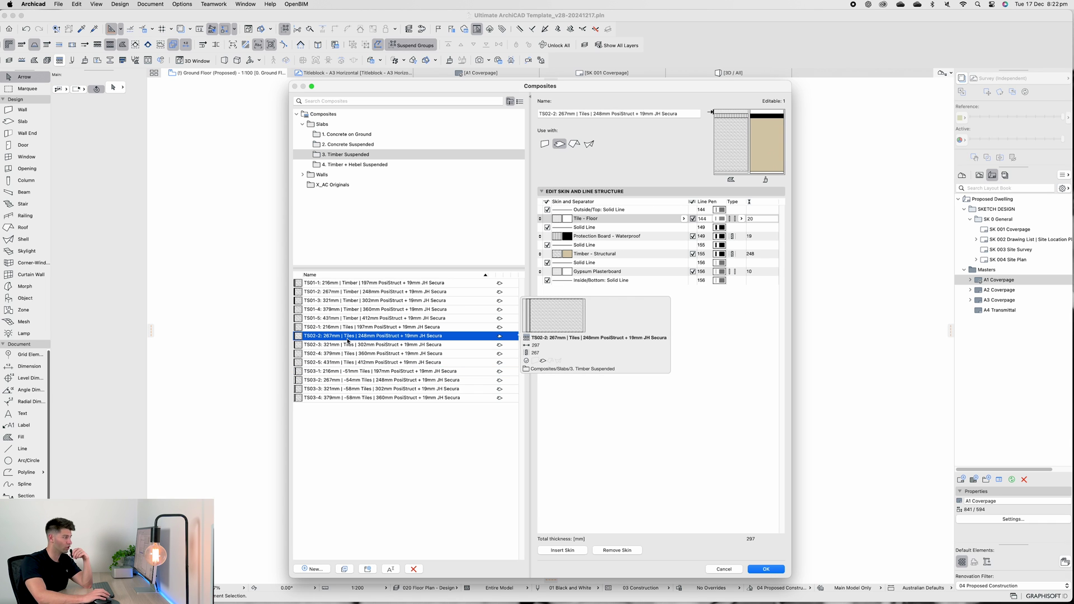
pyautogui.click(343, 371)
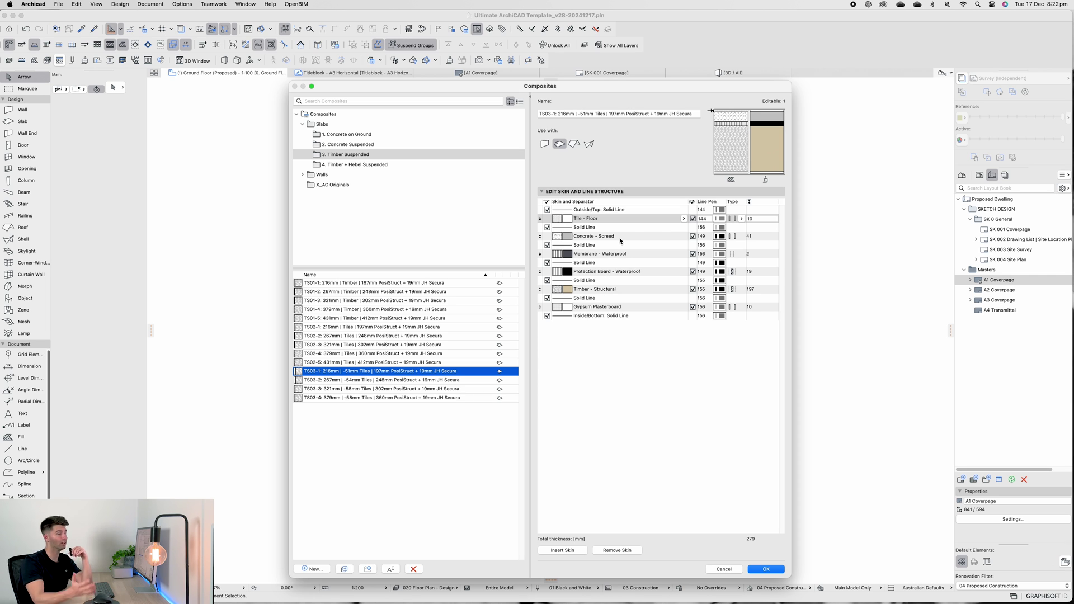
# Close the composite settings and look up the Concrete - Screed building material by searching 'scree'
pyautogui.click(764, 569)
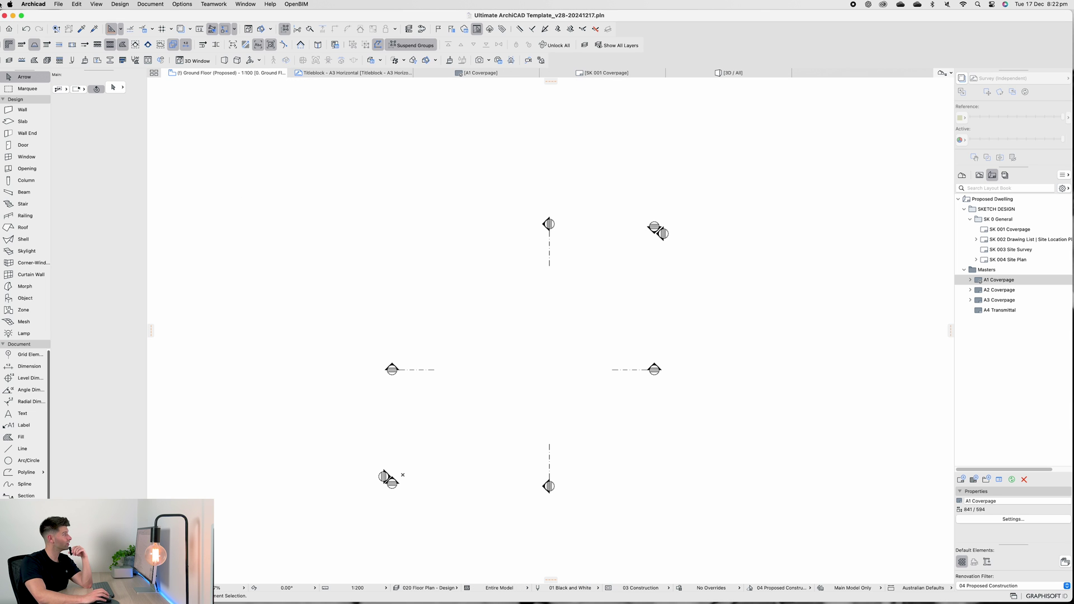
pyautogui.click(49, 62)
pyautogui.write('screesd')
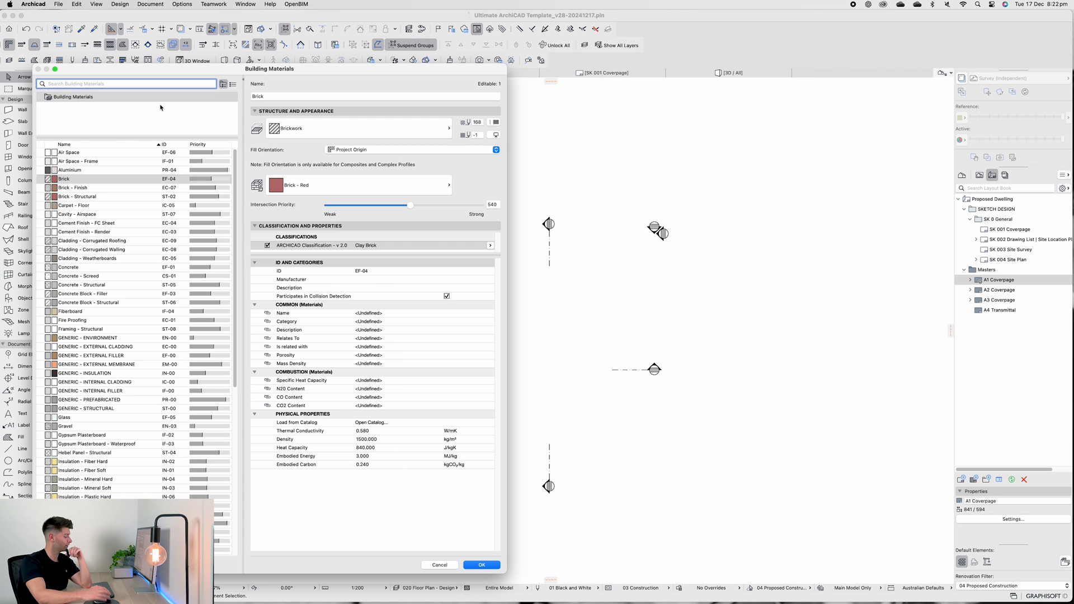
pyautogui.press('BackSpace')
pyautogui.press('BackSpace')
pyautogui.press('Down')
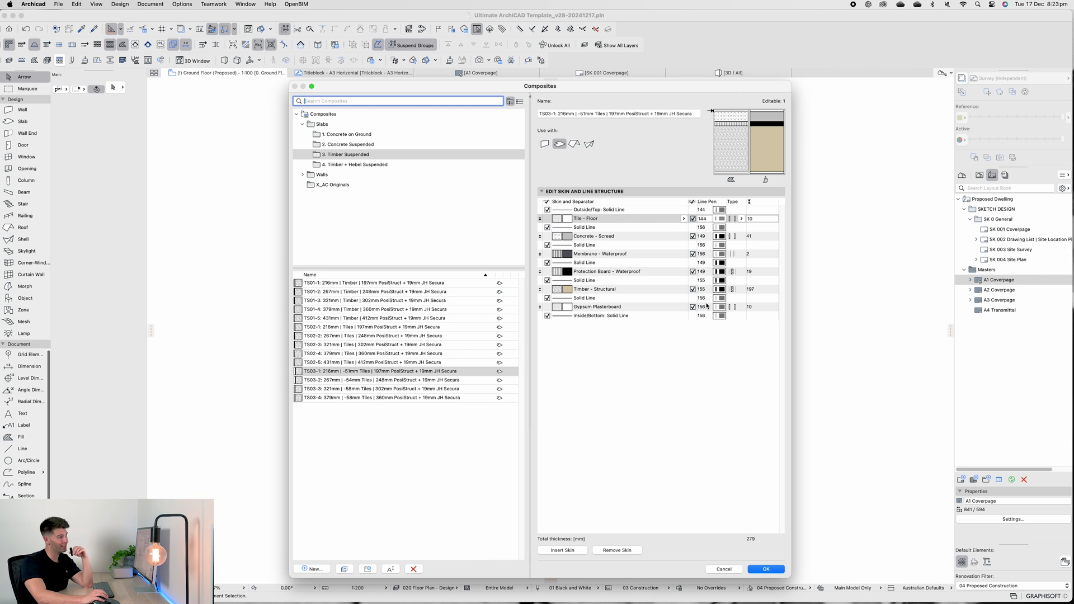
# Check the Tile - Floor skin's pen colour unchanged, then list the '4. Timber + Hebel Suspended' composites
pyautogui.click(721, 218)
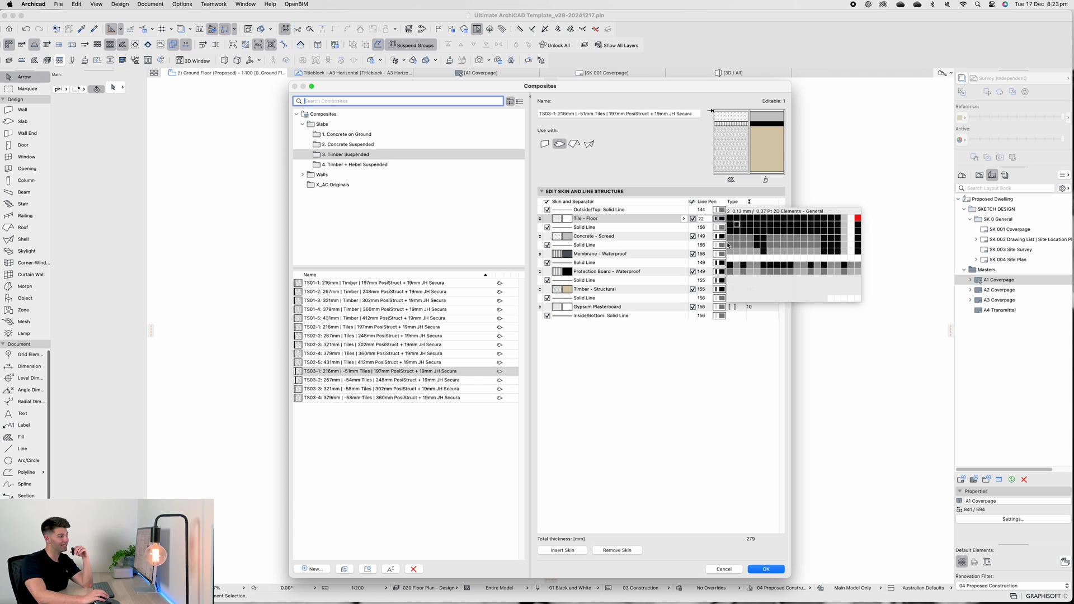
pyautogui.click(751, 267)
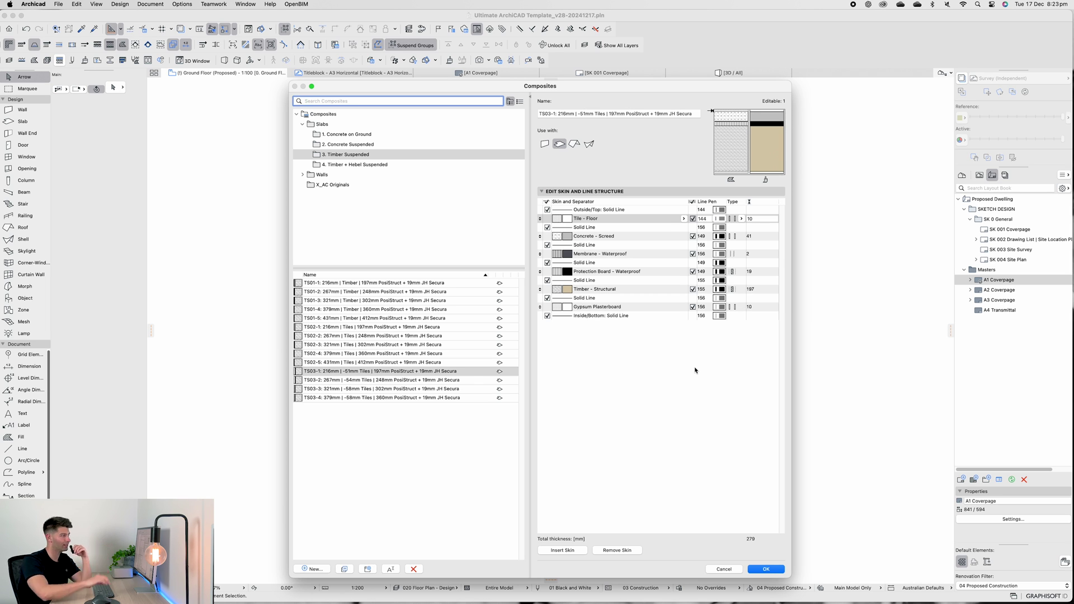
pyautogui.click(383, 165)
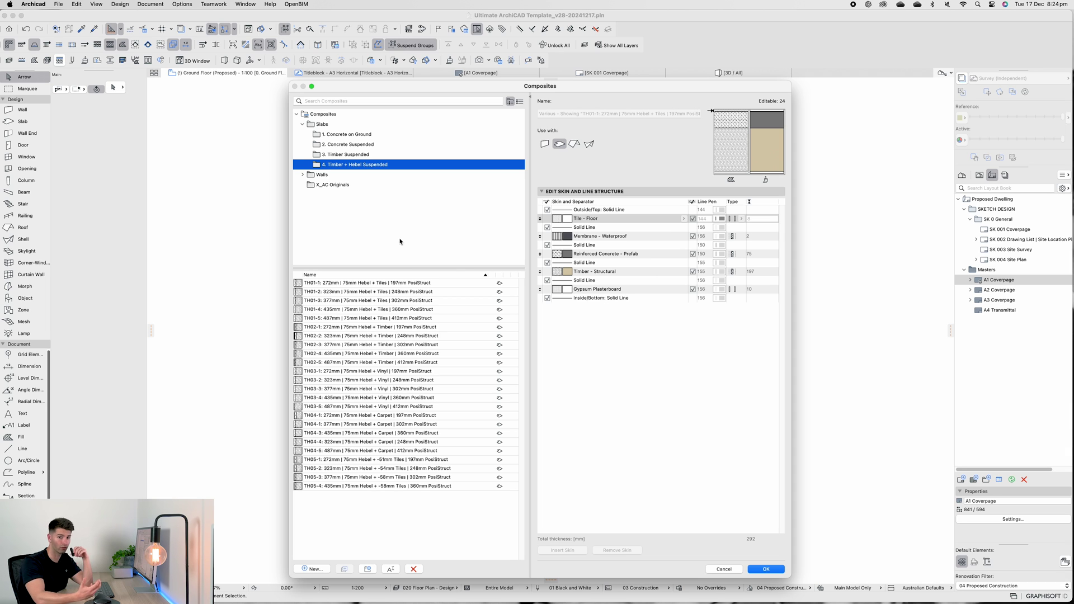
pyautogui.click(403, 282)
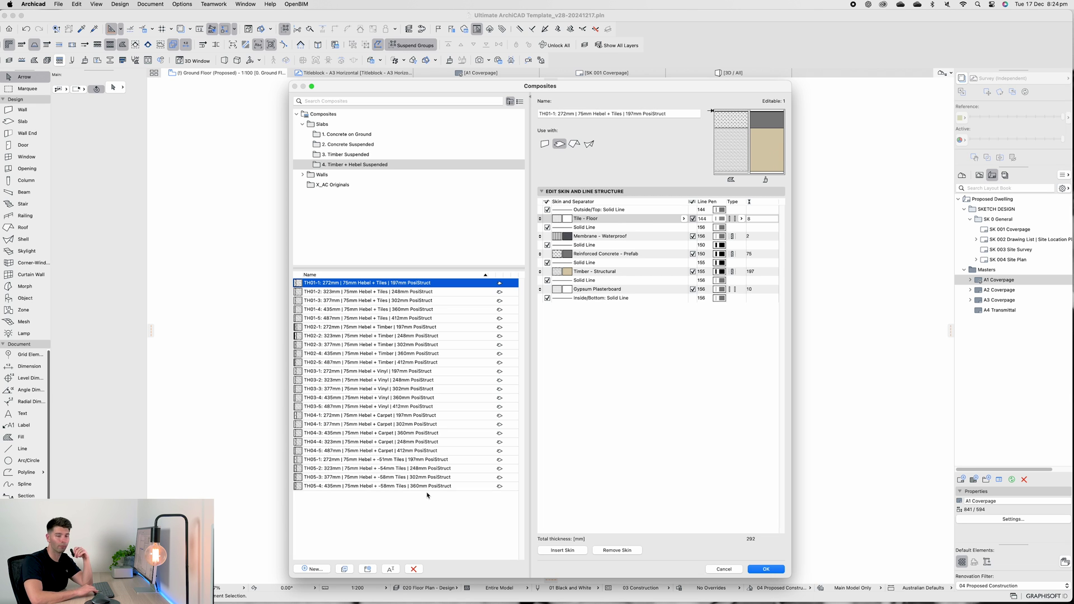
pyautogui.press('Down')
pyautogui.press('Down')
pyautogui.press('Down')
pyautogui.press('Down')
pyautogui.press('Down')
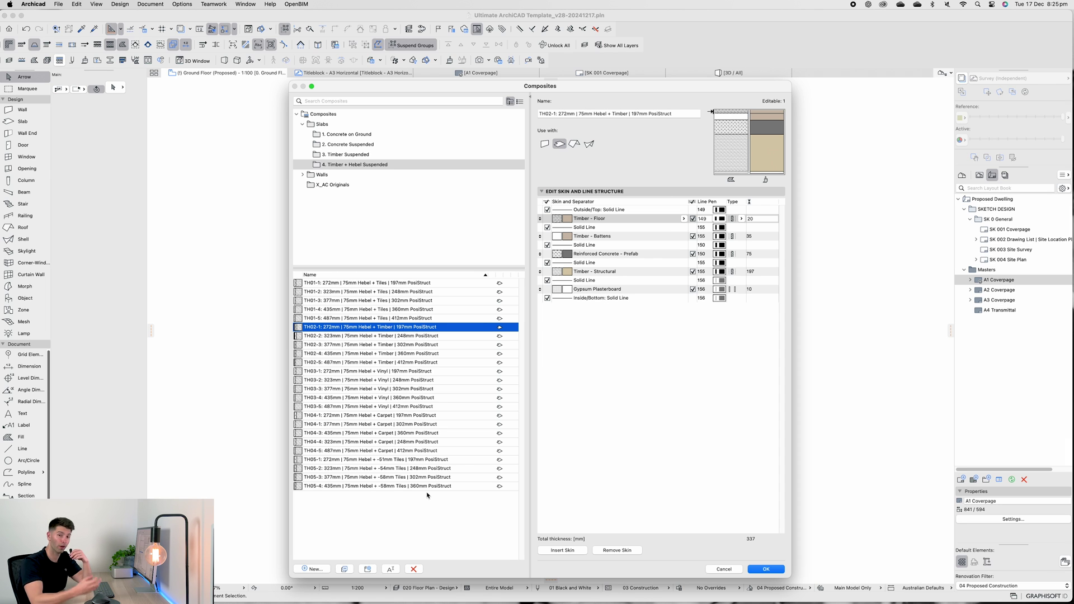
pyautogui.press('Down')
pyautogui.press('Down')
pyautogui.press('Down')
pyautogui.press('Down')
pyautogui.press('Down')
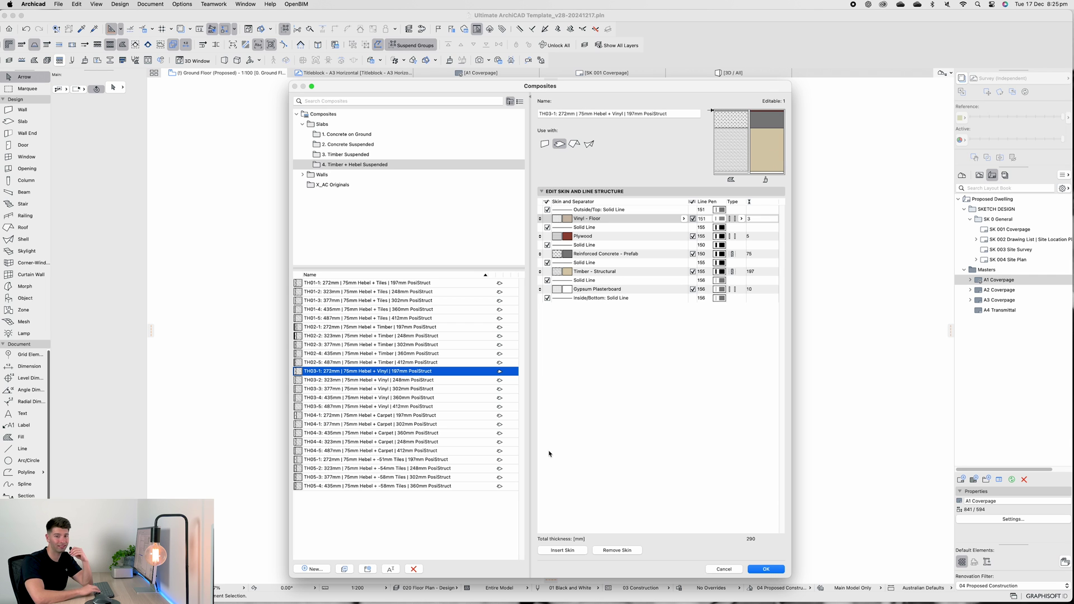
pyautogui.press('Down')
pyautogui.press('Down')
pyautogui.press('Down')
pyautogui.press('Down')
pyautogui.press('Down')
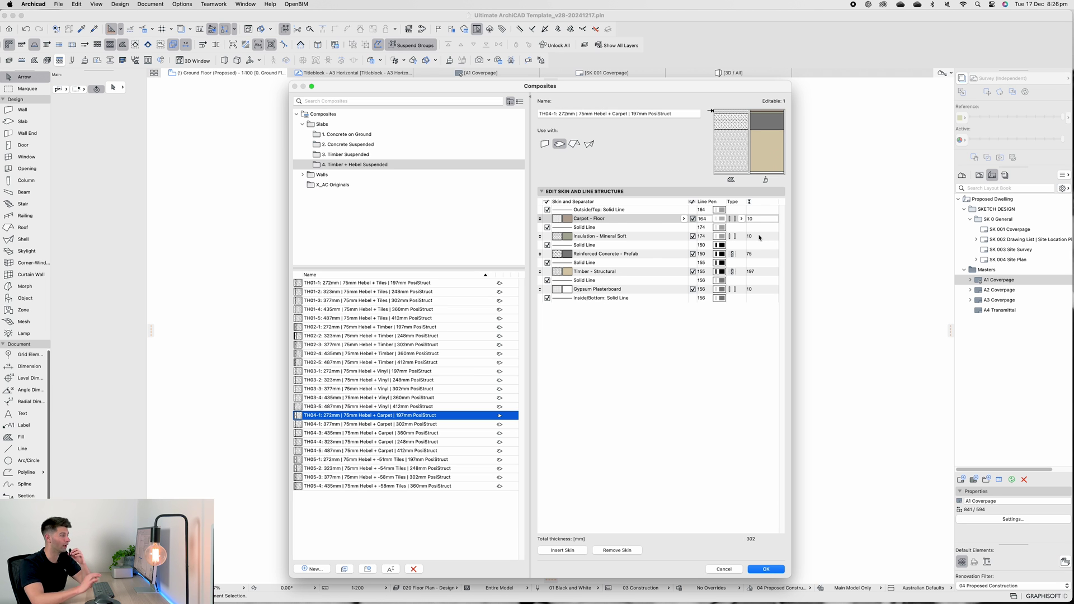
pyautogui.click(457, 460)
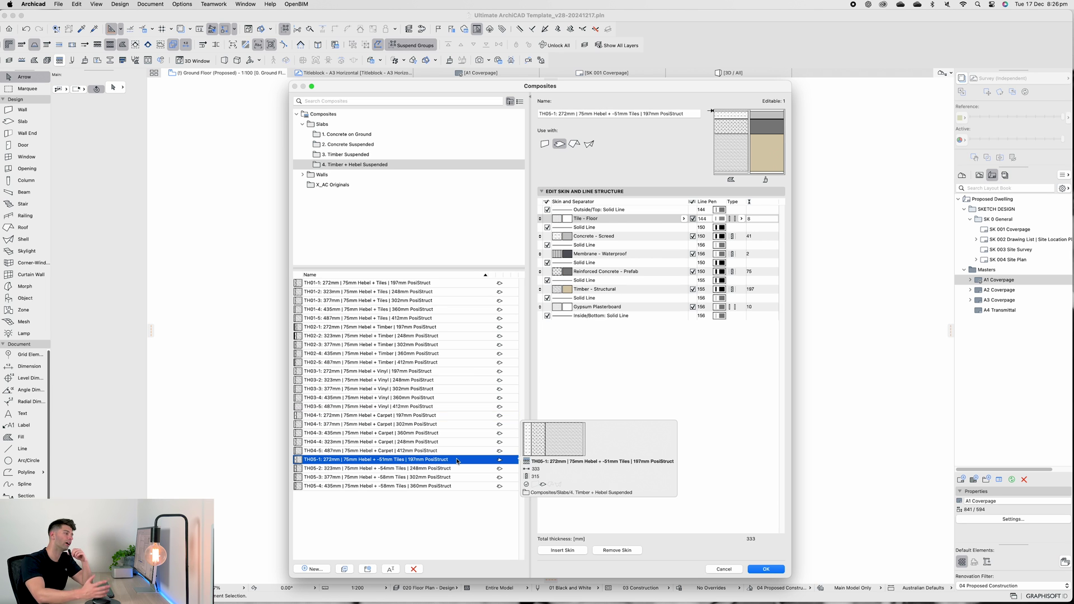